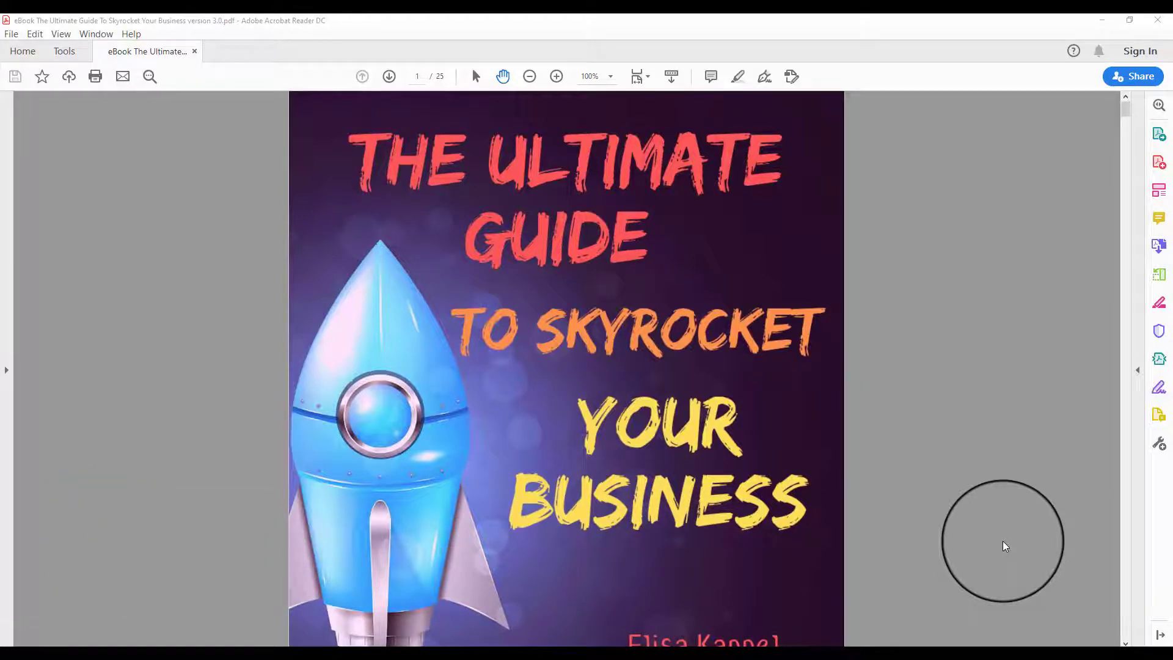
scroll(1003, 546, down, 3)
scroll(1002, 541, down, 1)
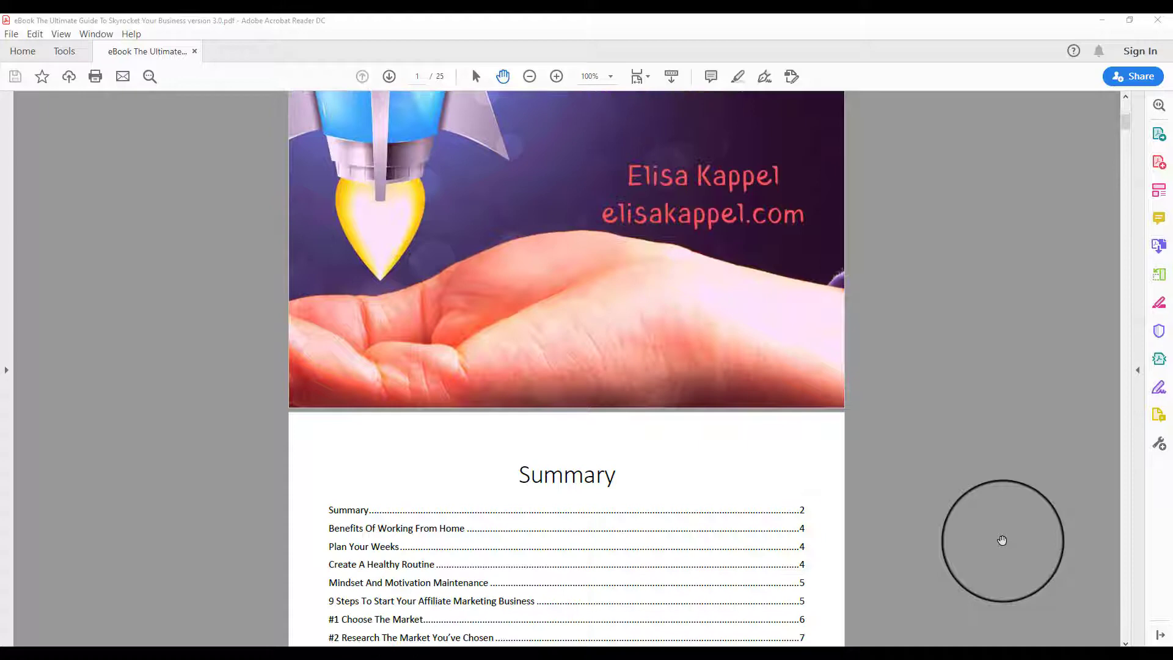
scroll(1003, 540, down, 1)
scroll(1002, 542, down, 1)
scroll(1002, 542, down, 1)
scroll(1002, 542, down, 1)
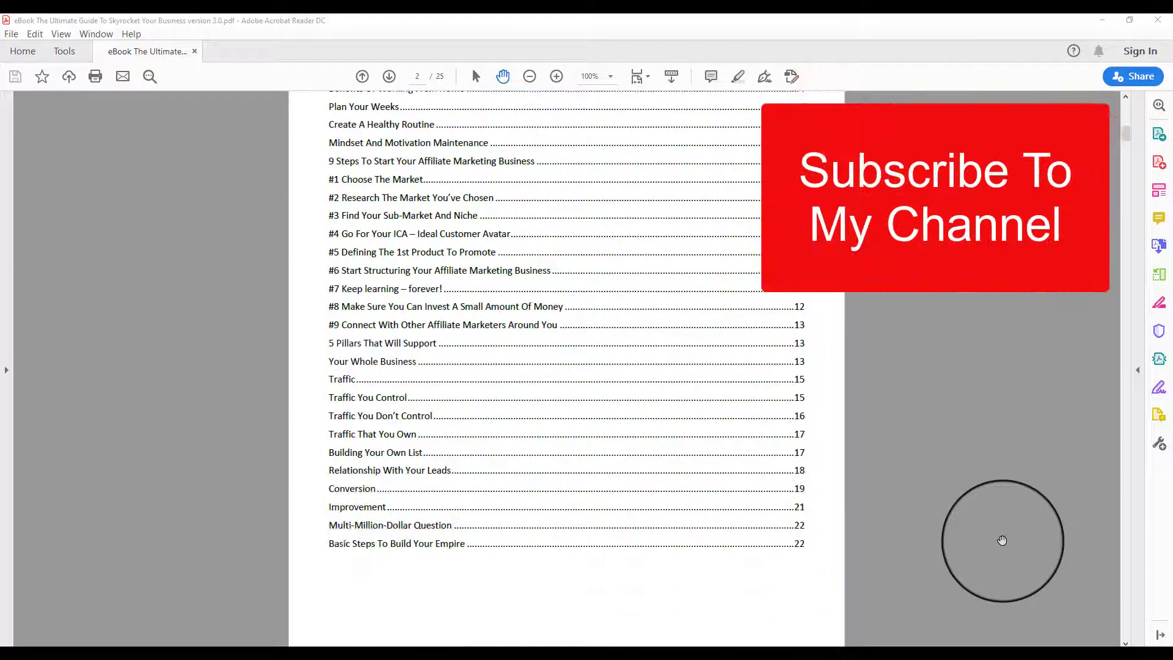
scroll(1003, 541, down, 1)
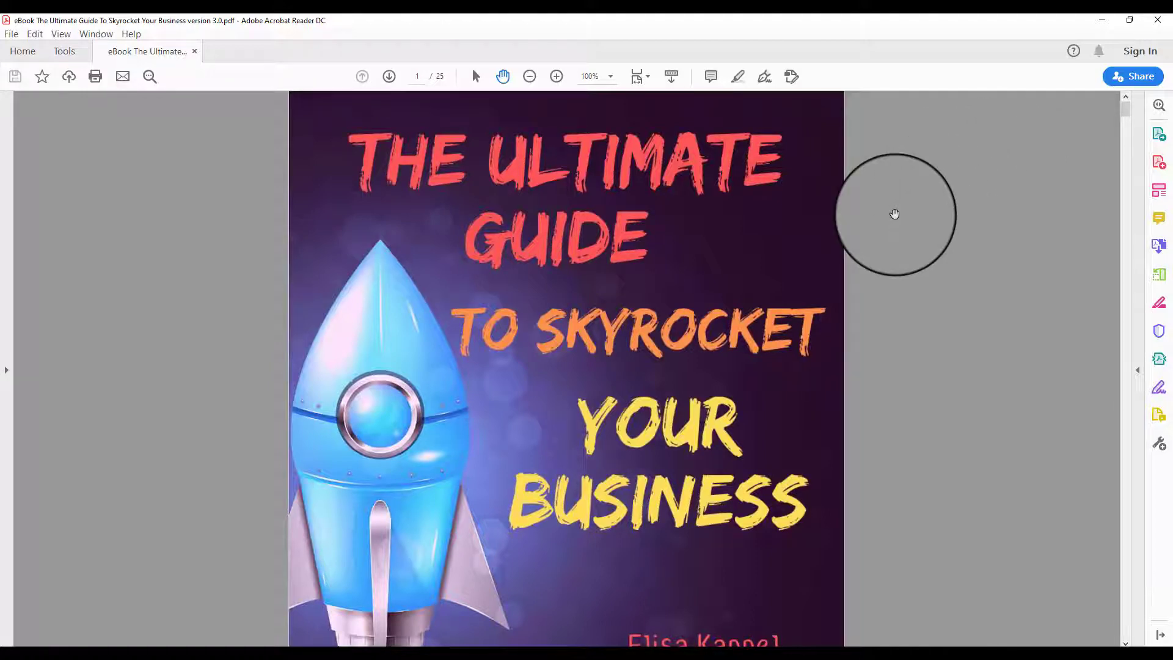
scroll(894, 229, down, 2)
scroll(895, 231, down, 2)
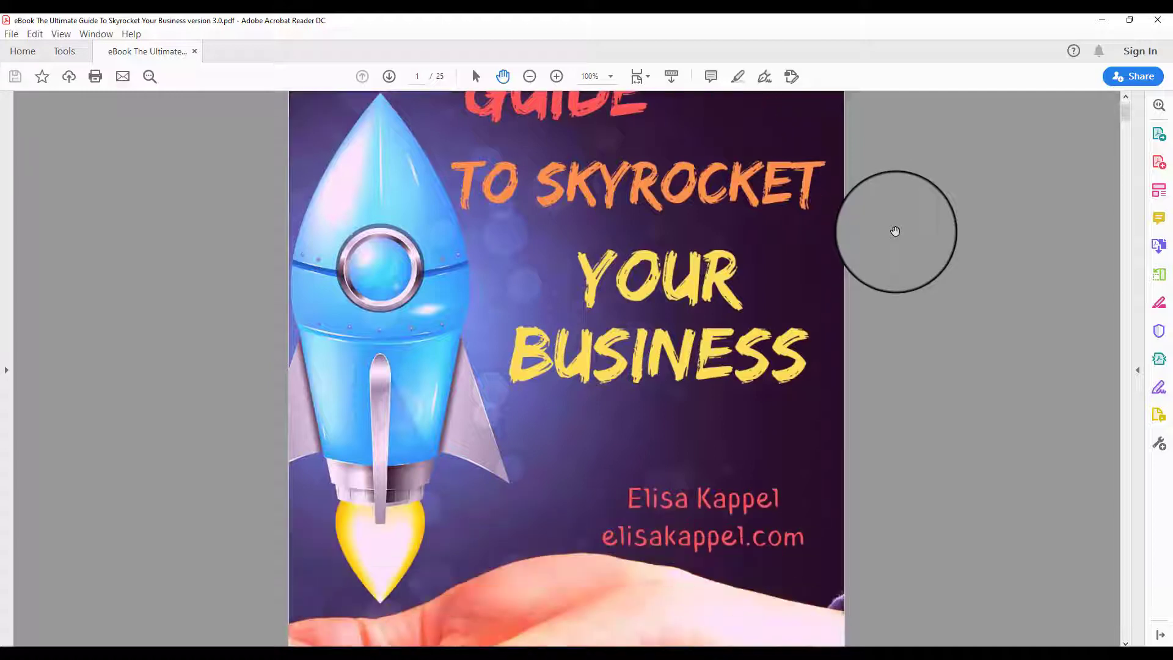
scroll(896, 231, down, 1)
scroll(895, 231, down, 2)
scroll(895, 231, down, 3)
scroll(896, 231, down, 2)
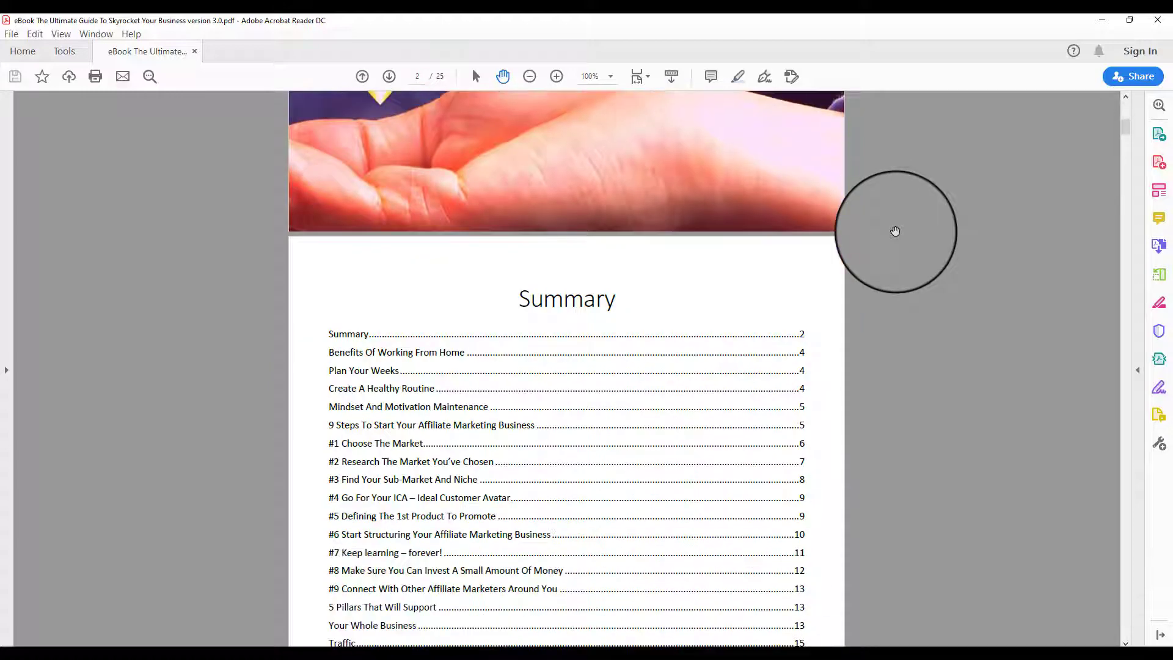
scroll(895, 231, down, 2)
scroll(895, 231, down, 2)
scroll(894, 231, down, 1)
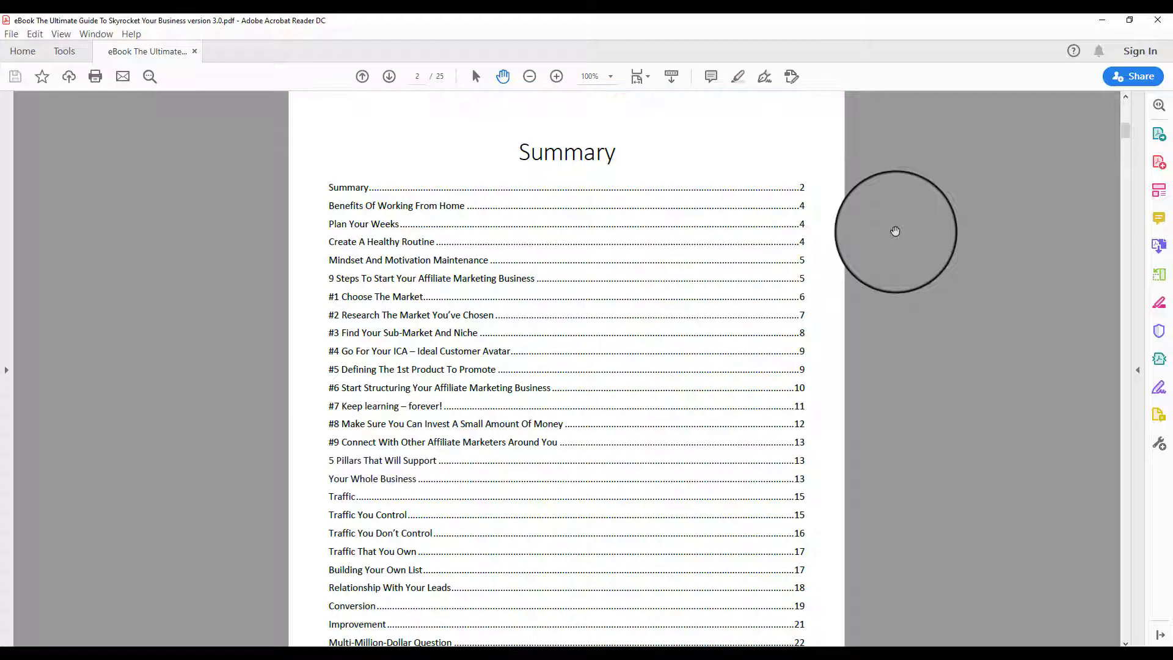
scroll(895, 232, down, 2)
scroll(895, 231, down, 1)
scroll(895, 231, down, 2)
scroll(896, 231, down, 2)
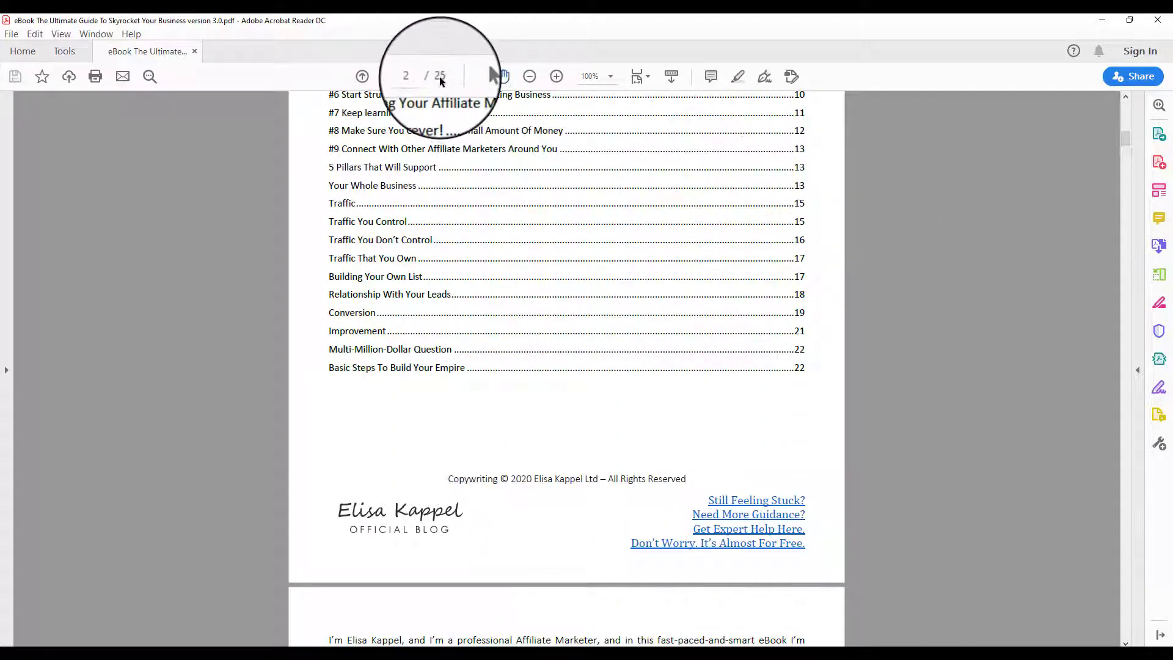
scroll(886, 387, down, 2)
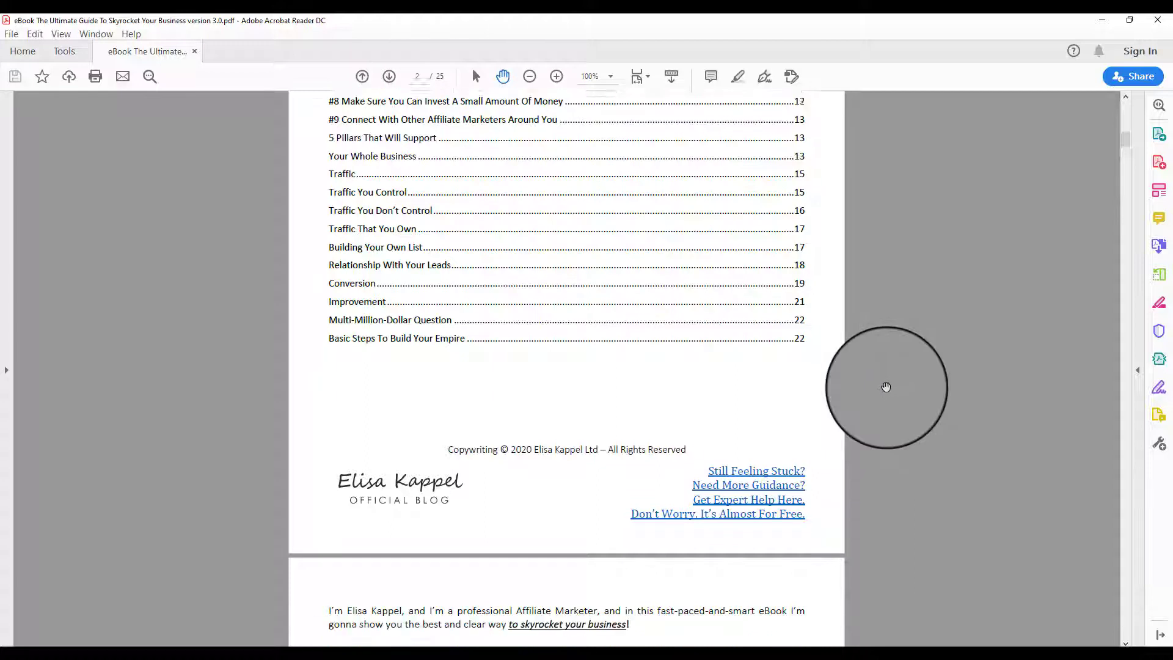
scroll(886, 386, down, 2)
scroll(885, 386, down, 3)
scroll(885, 387, down, 1)
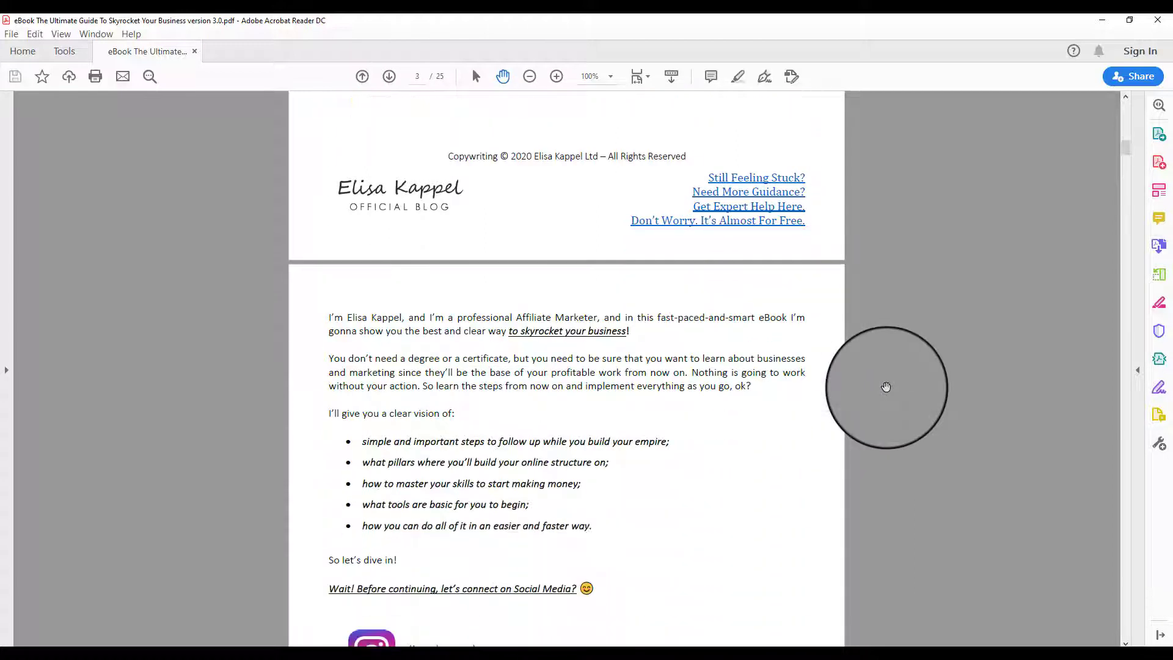
scroll(885, 387, down, 2)
scroll(886, 387, down, 2)
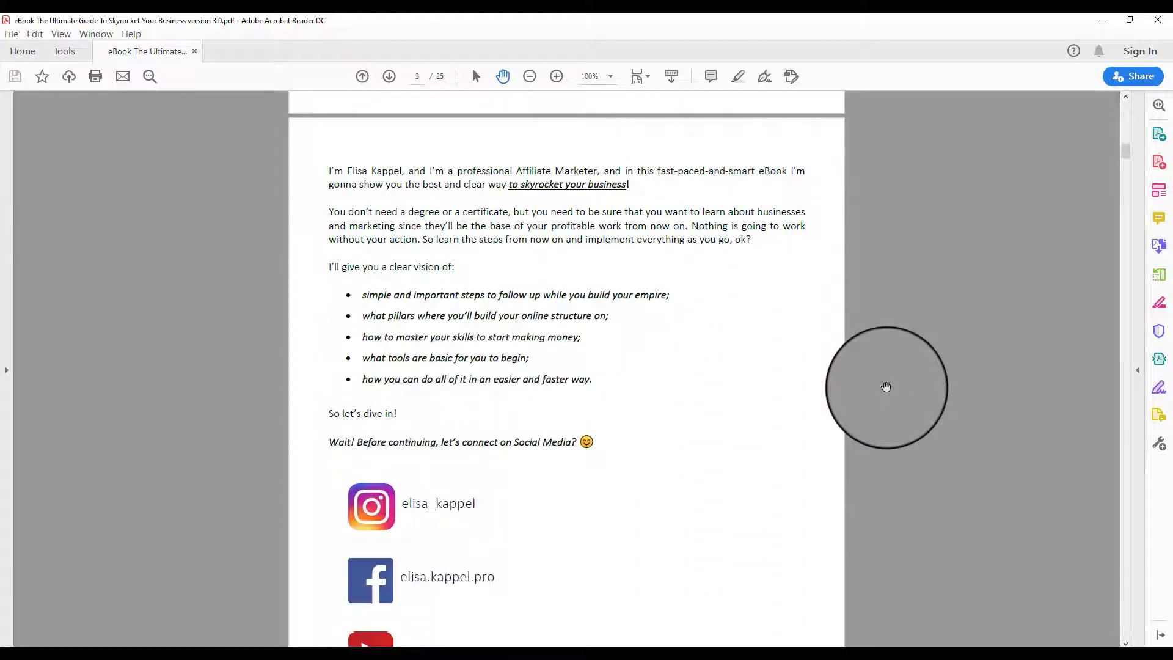
scroll(885, 387, down, 3)
scroll(885, 387, down, 5)
scroll(885, 387, up, 2)
scroll(885, 388, up, 4)
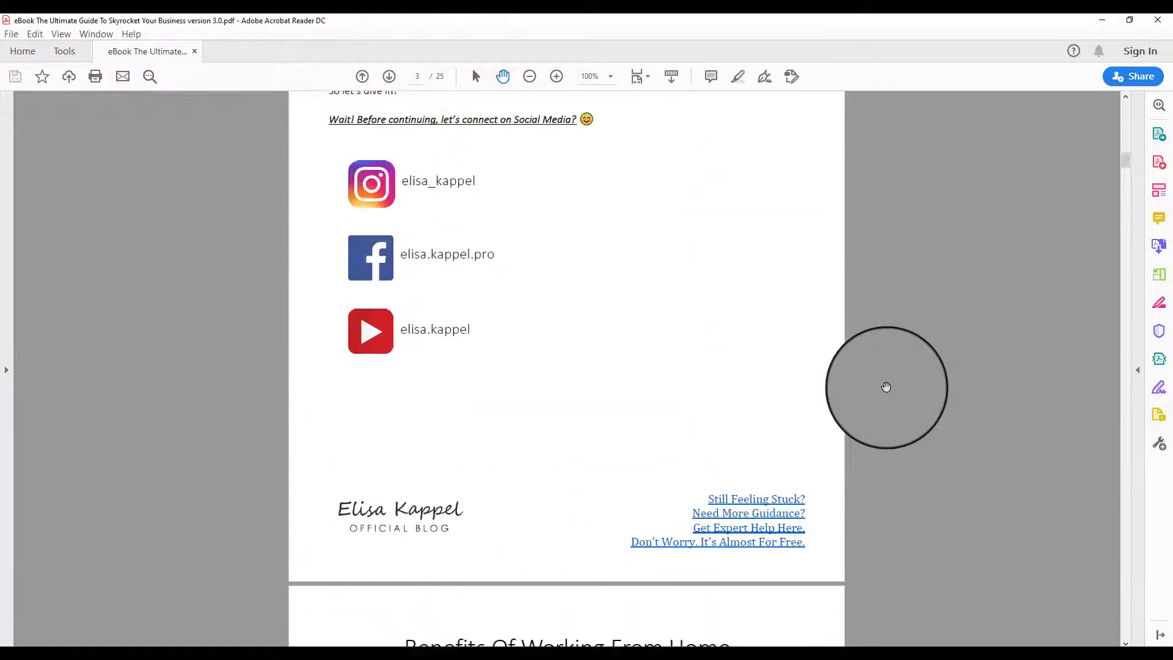
scroll(885, 387, up, 4)
scroll(885, 387, up, 2)
scroll(885, 387, up, 8)
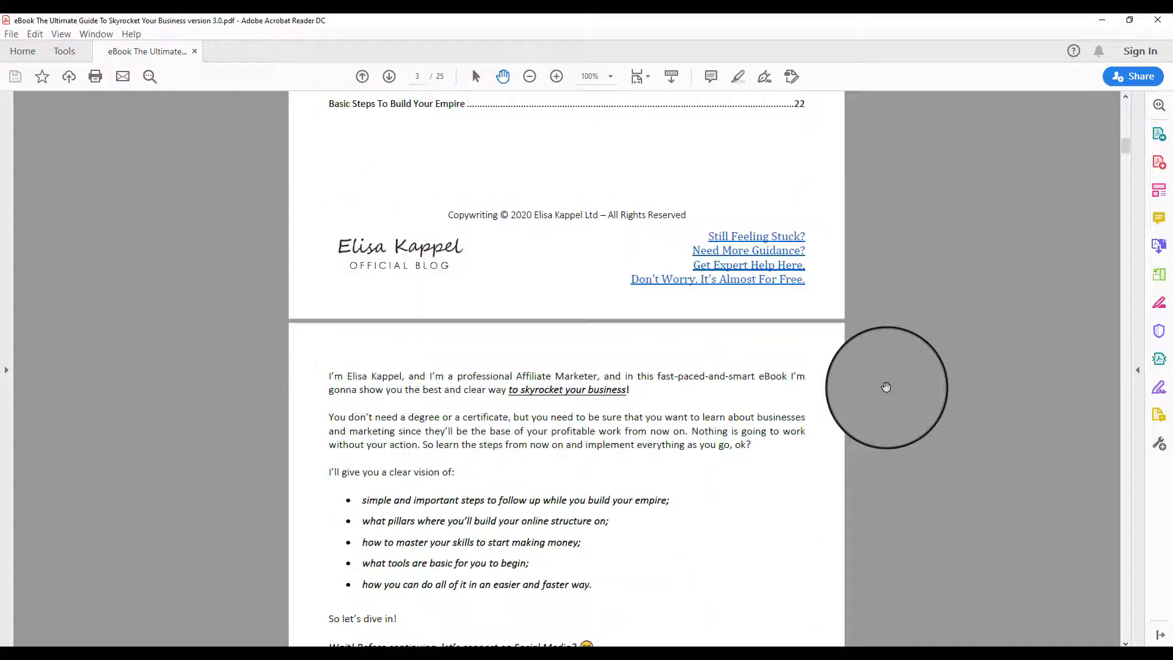
scroll(885, 387, up, 4)
scroll(885, 387, up, 1)
scroll(885, 386, up, 3)
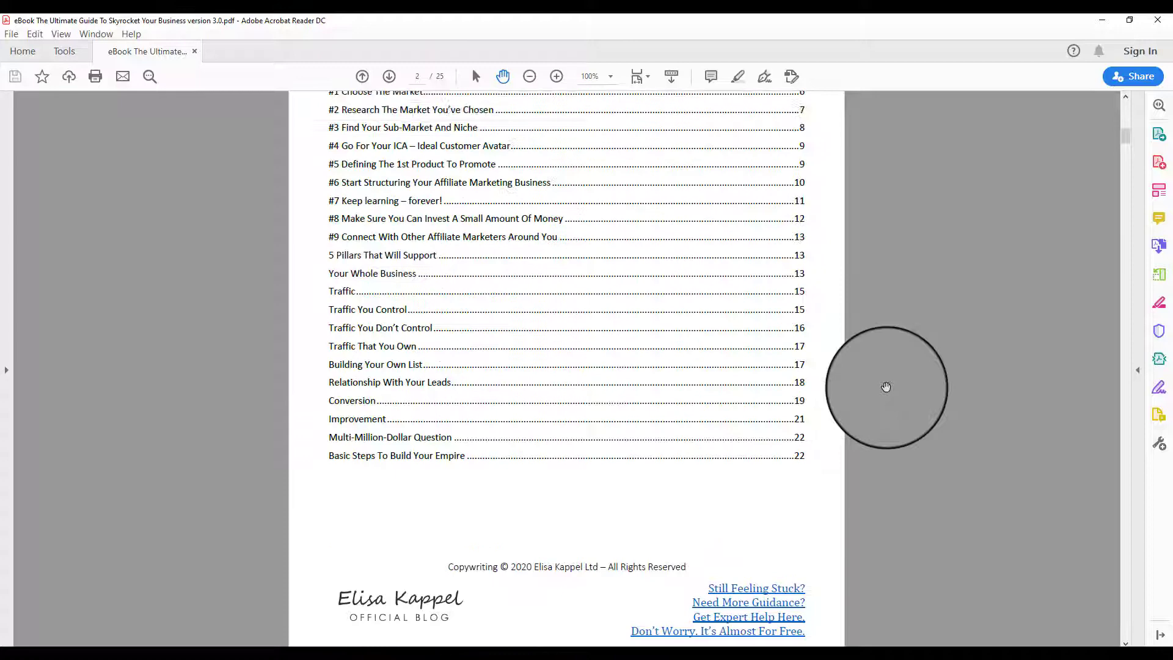
scroll(885, 386, up, 4)
scroll(886, 386, up, 3)
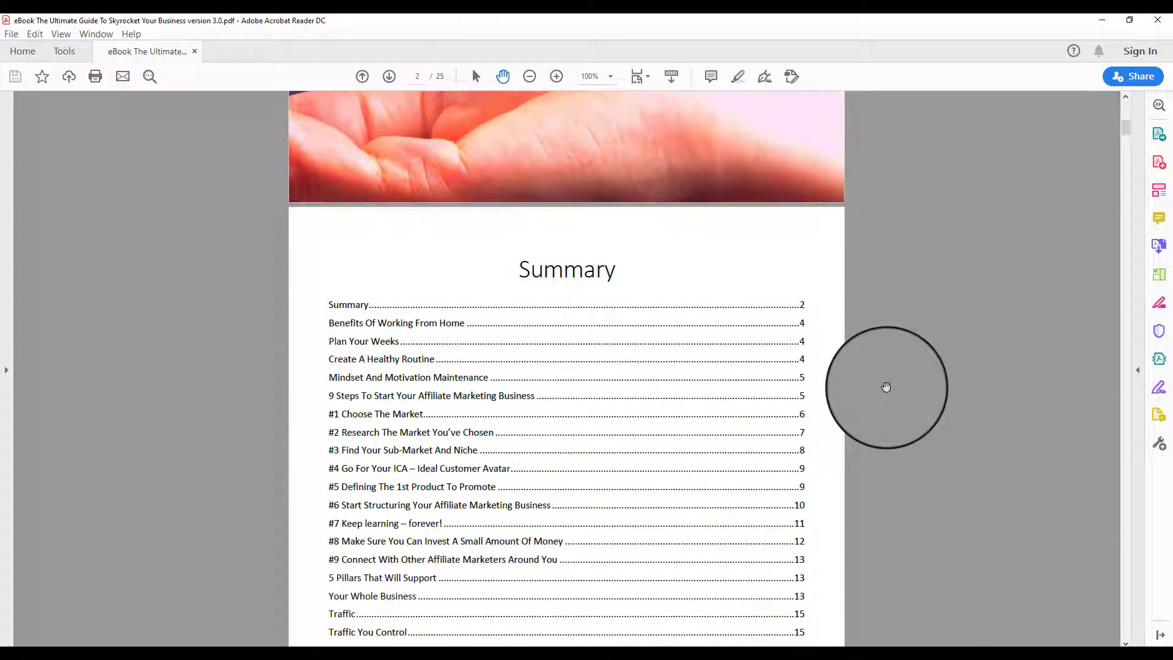
scroll(885, 386, up, 2)
scroll(886, 386, up, 2)
scroll(885, 387, up, 4)
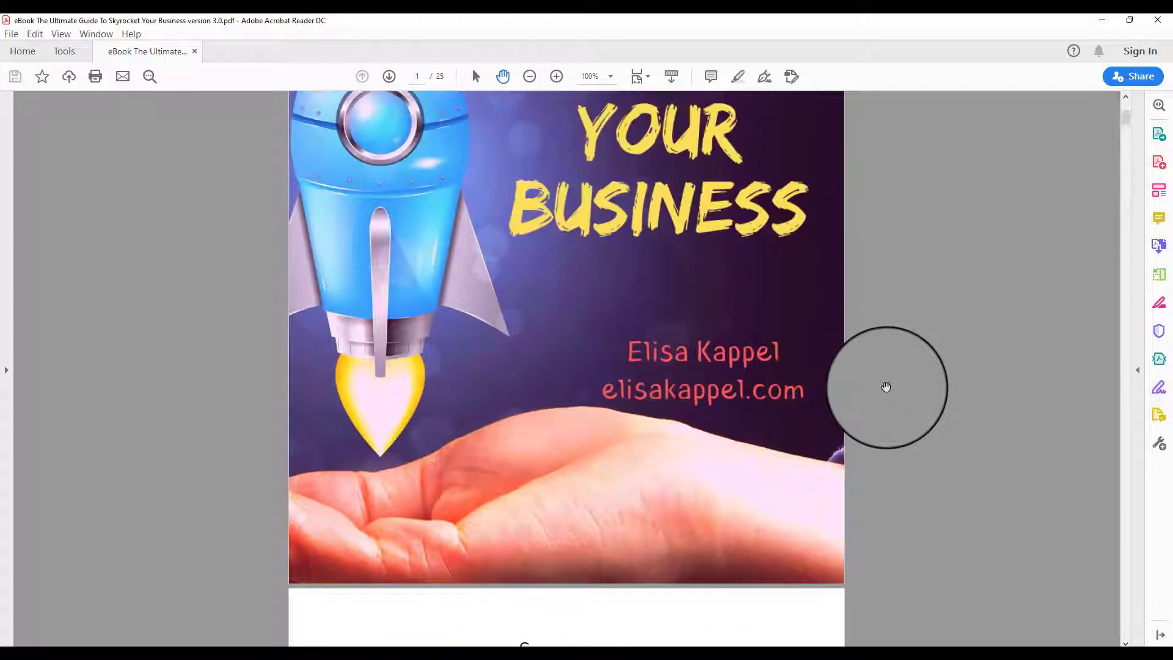
scroll(885, 387, up, 3)
scroll(885, 386, up, 2)
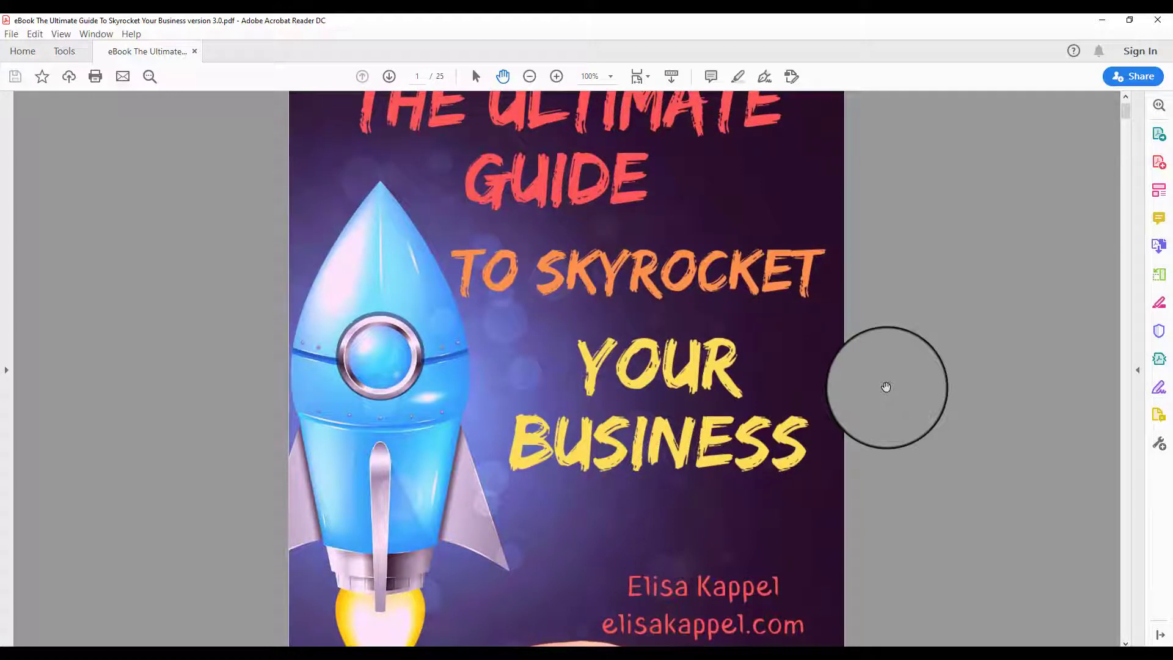
scroll(886, 386, up, 1)
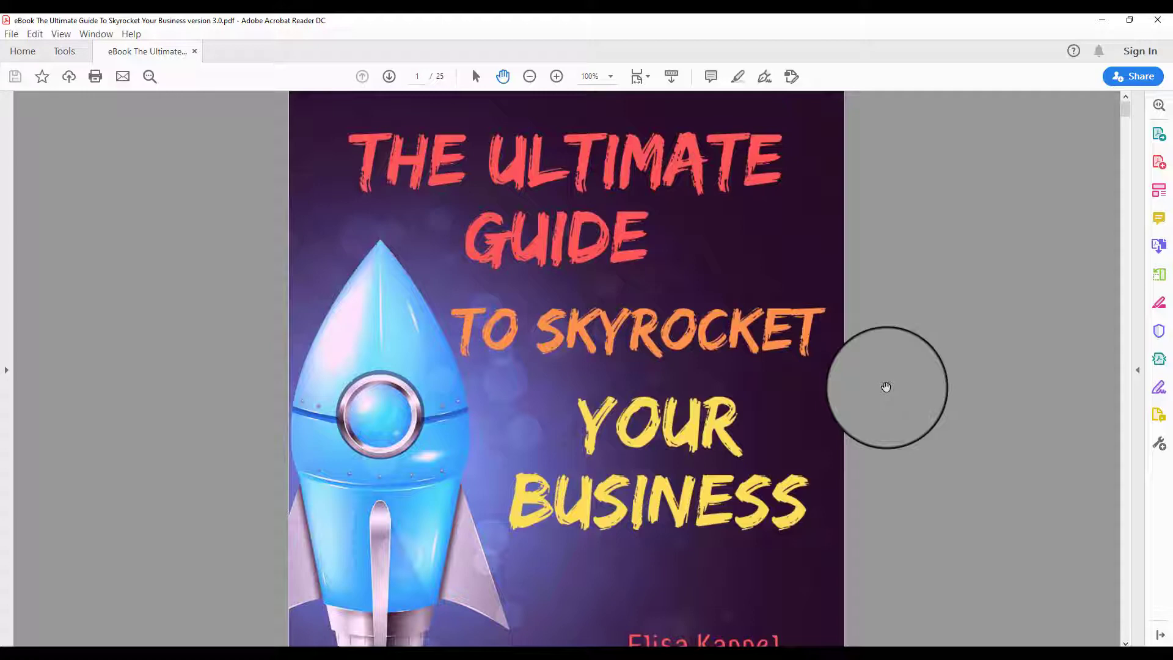
scroll(885, 387, down, 3)
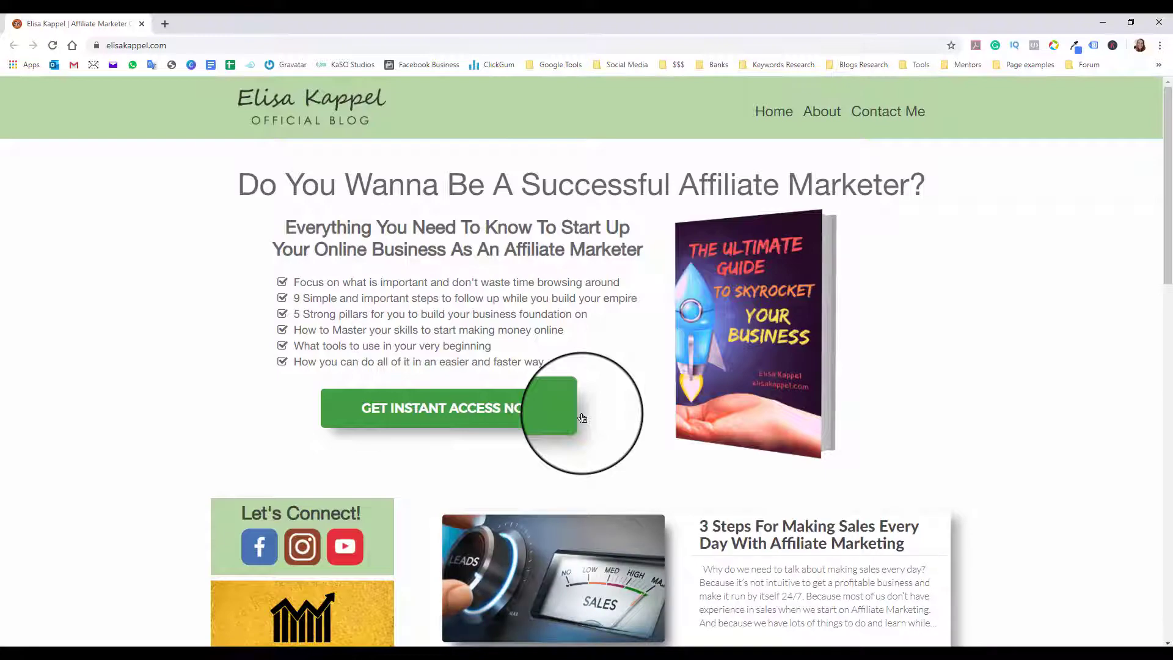
scroll(581, 418, down, 1)
scroll(581, 418, down, 2)
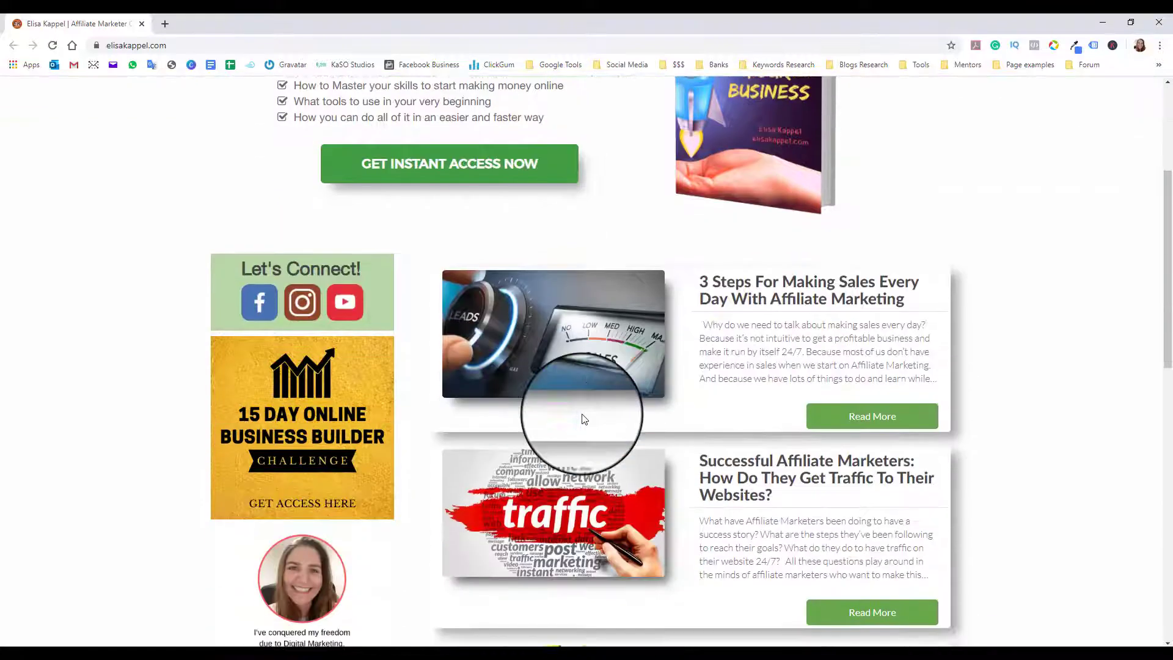
scroll(581, 418, down, 2)
scroll(581, 417, down, 2)
scroll(582, 419, down, 2)
scroll(581, 419, down, 2)
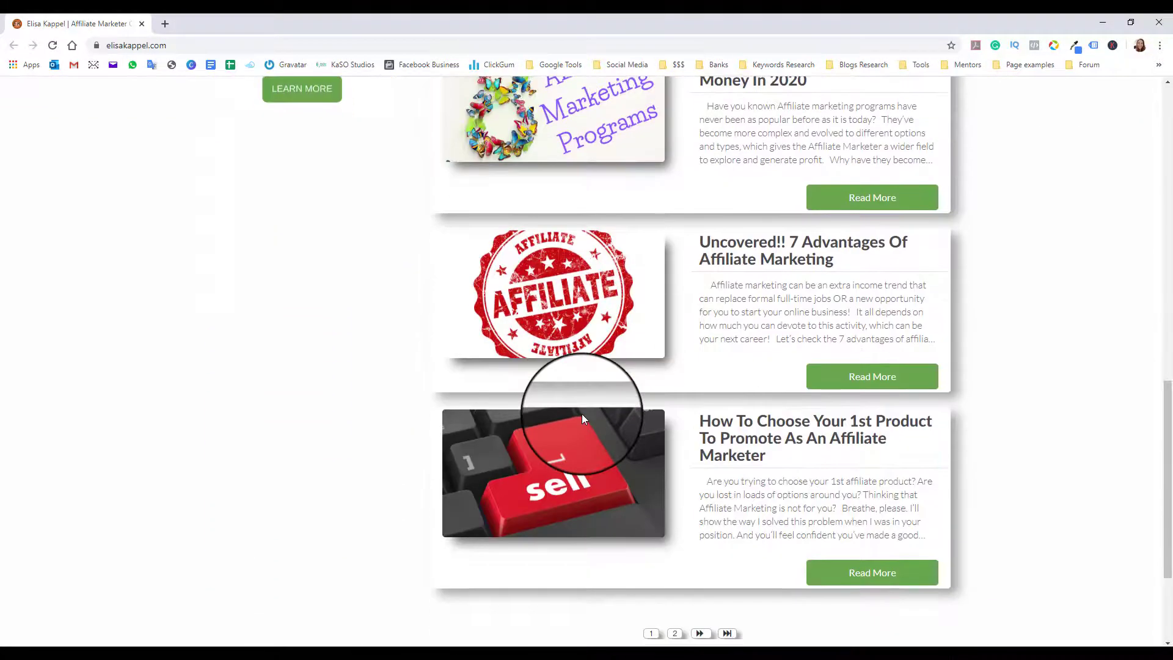
scroll(582, 418, down, 1)
scroll(582, 418, down, 1)
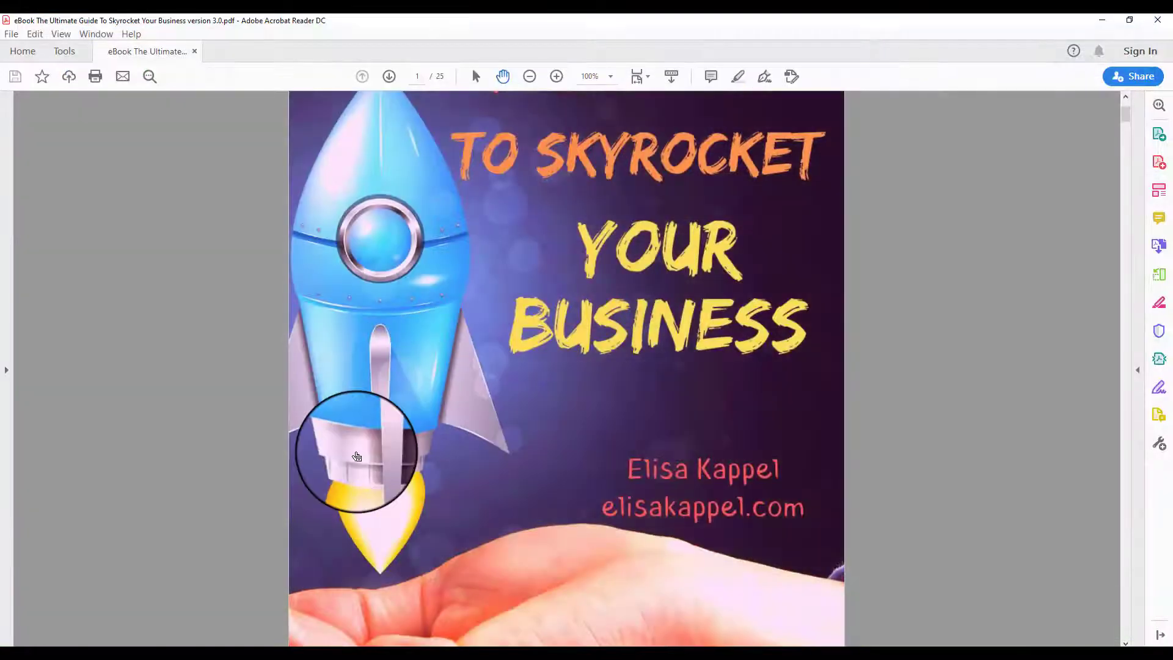
scroll(356, 456, down, 2)
scroll(356, 456, down, 3)
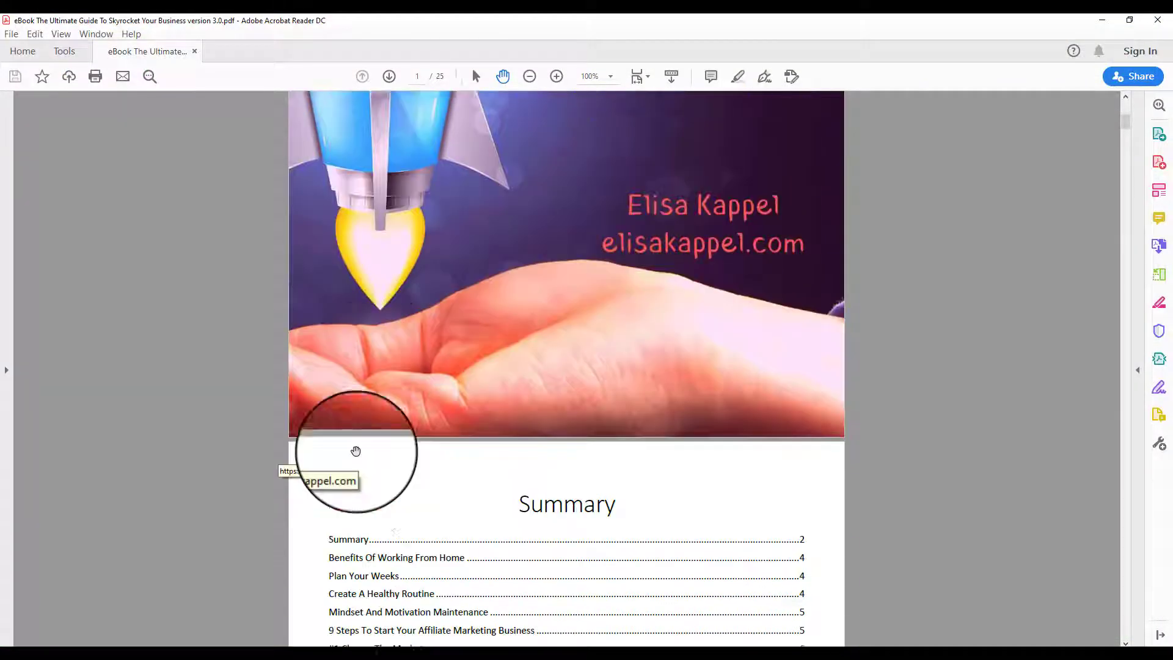
scroll(356, 456, down, 2)
scroll(356, 456, down, 2)
scroll(356, 456, down, 2)
scroll(357, 456, down, 1)
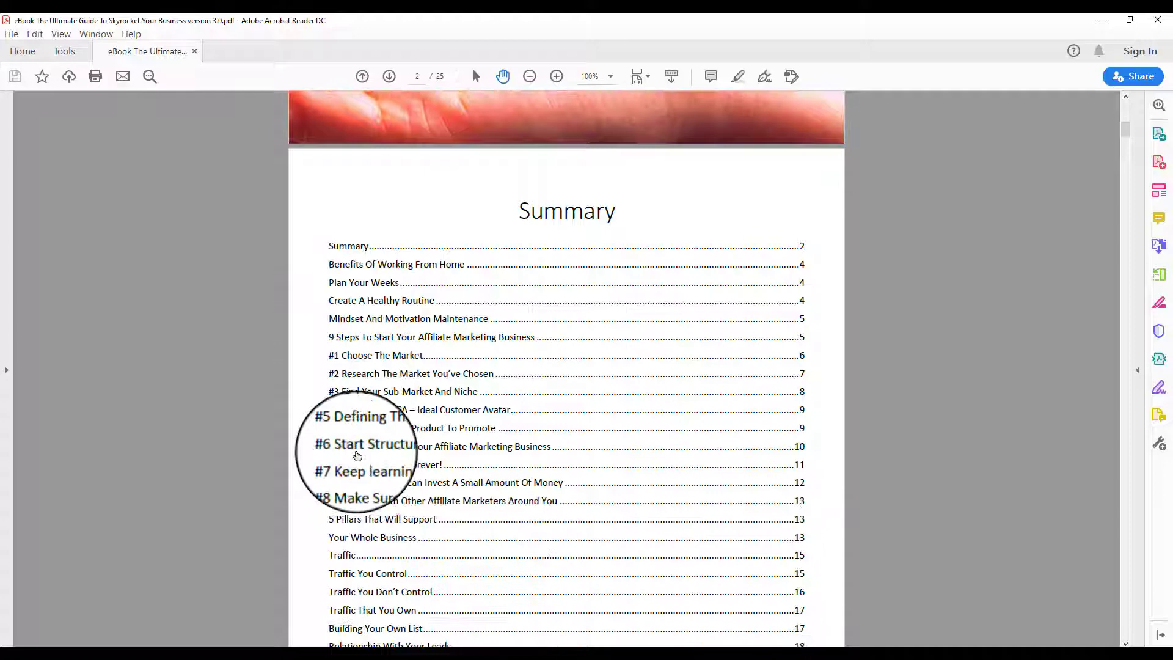
scroll(357, 455, down, 3)
scroll(357, 455, down, 2)
scroll(357, 456, down, 3)
scroll(355, 451, down, 1)
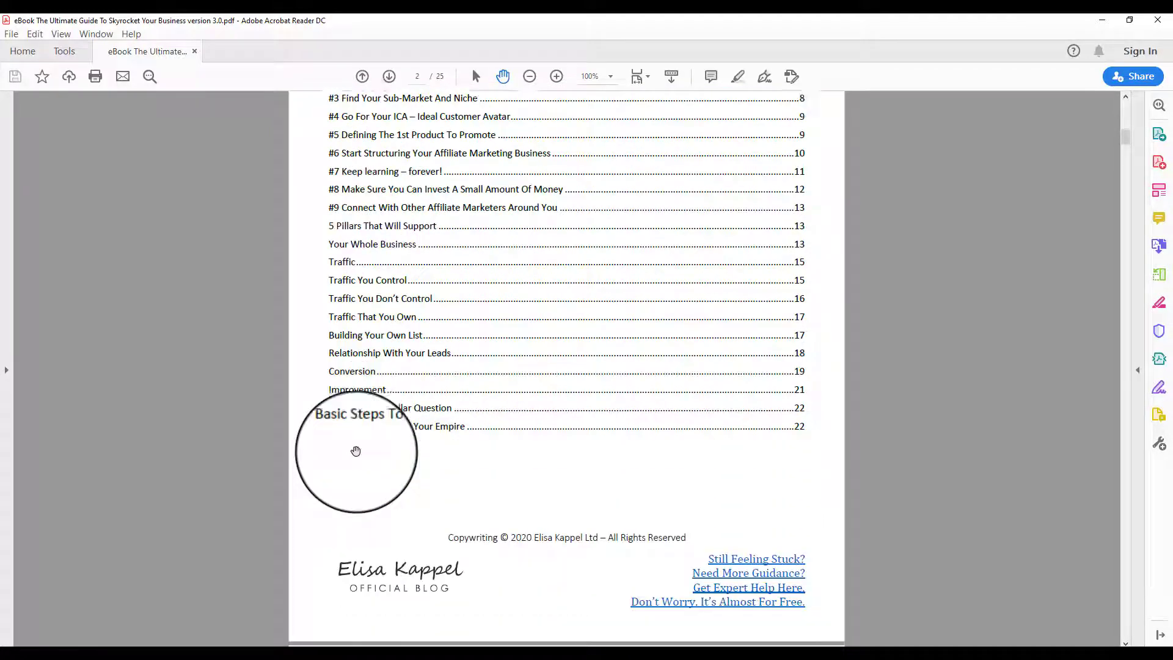
scroll(354, 459, down, 3)
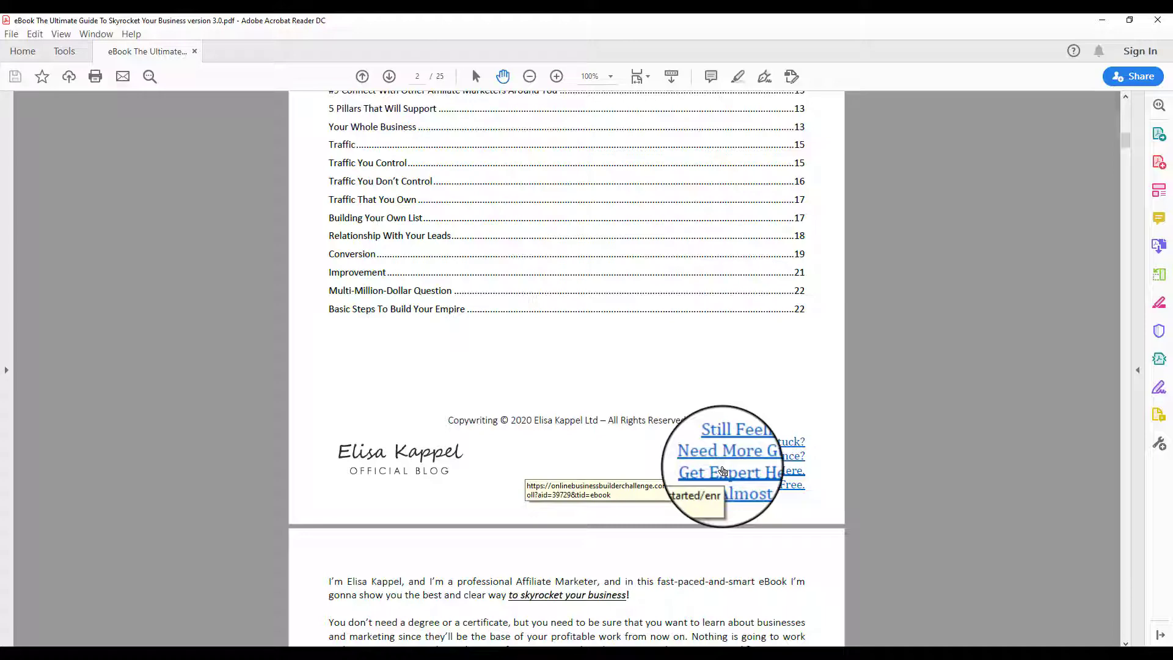
scroll(723, 471, down, 2)
scroll(720, 458, down, 1)
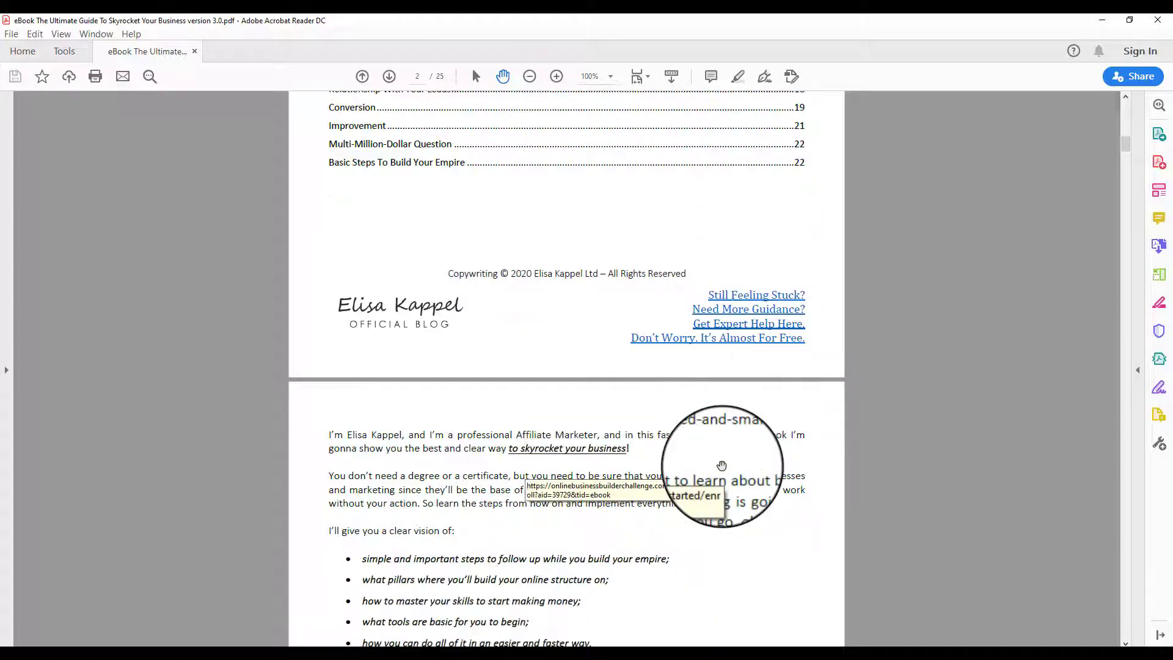
scroll(728, 498, down, 3)
scroll(732, 511, down, 3)
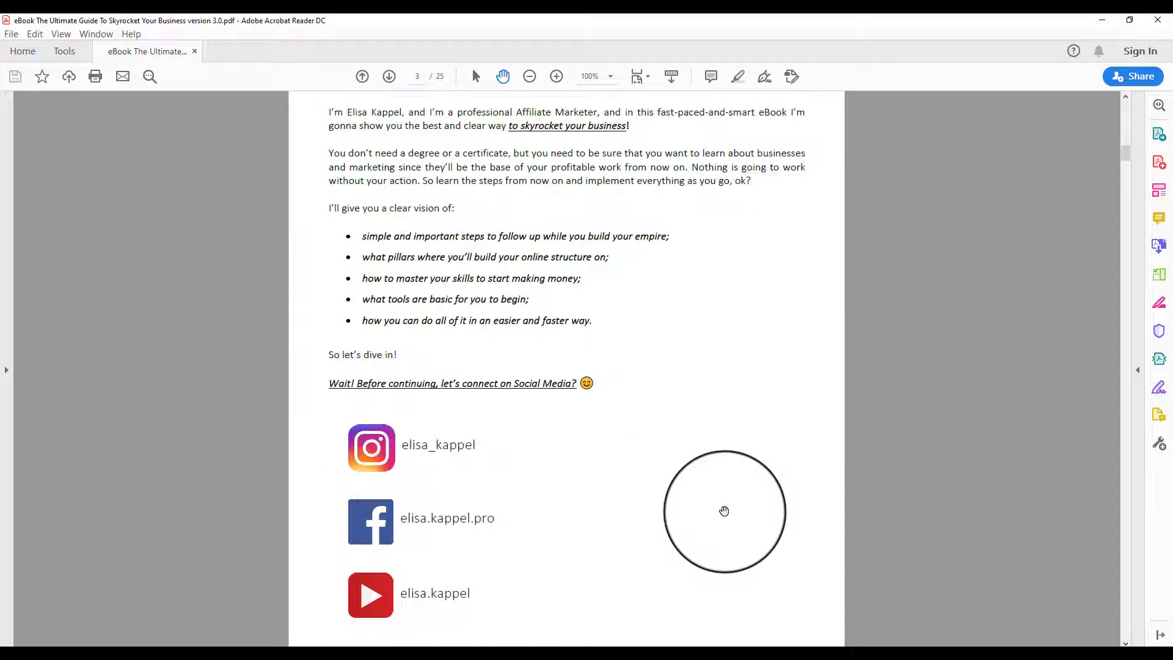
scroll(586, 459, down, 2)
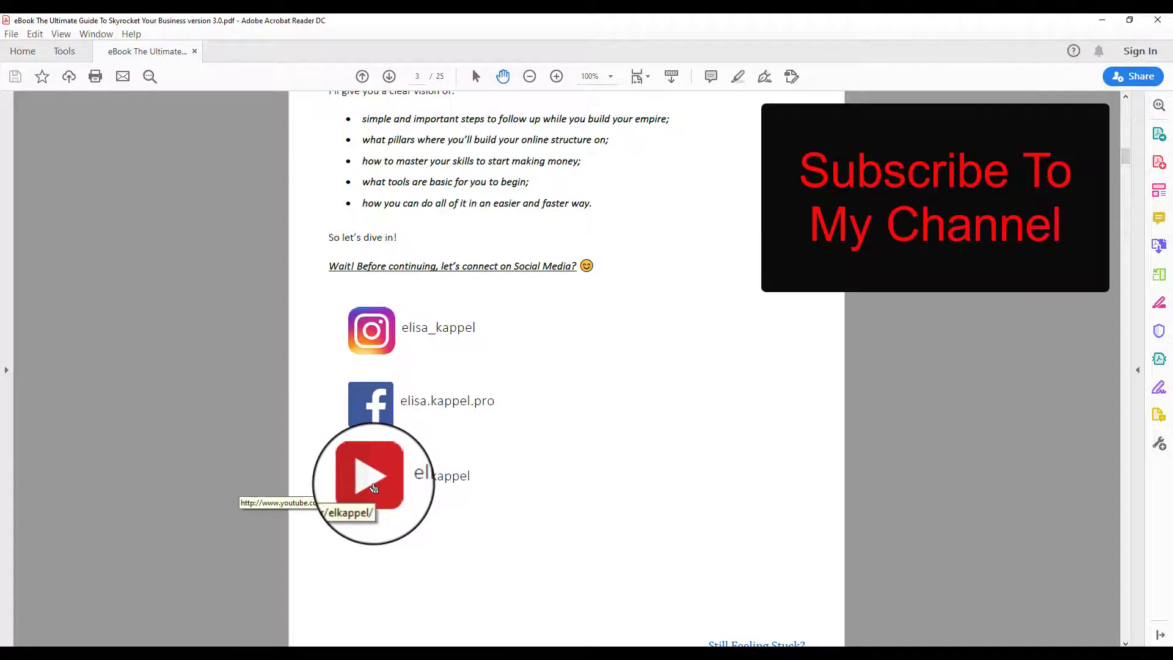
scroll(627, 492, down, 3)
scroll(628, 491, down, 5)
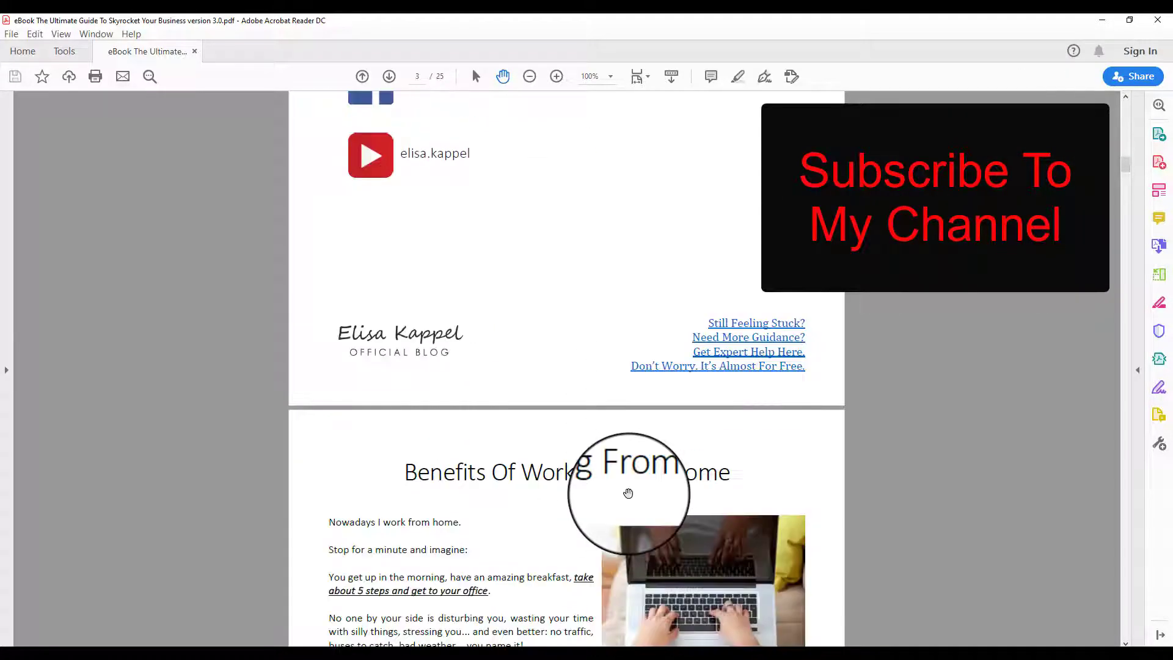
scroll(627, 492, down, 4)
scroll(628, 492, down, 5)
scroll(628, 492, down, 8)
scroll(627, 492, down, 2)
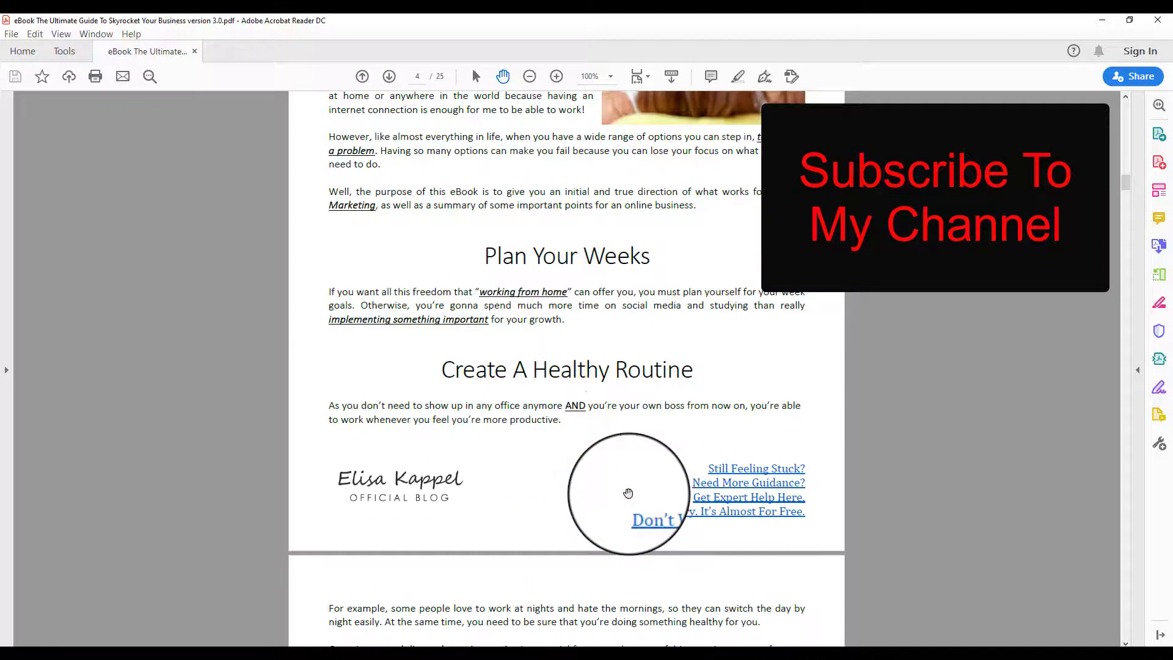
scroll(628, 492, down, 4)
scroll(627, 492, down, 4)
scroll(627, 492, down, 4)
scroll(627, 492, down, 4)
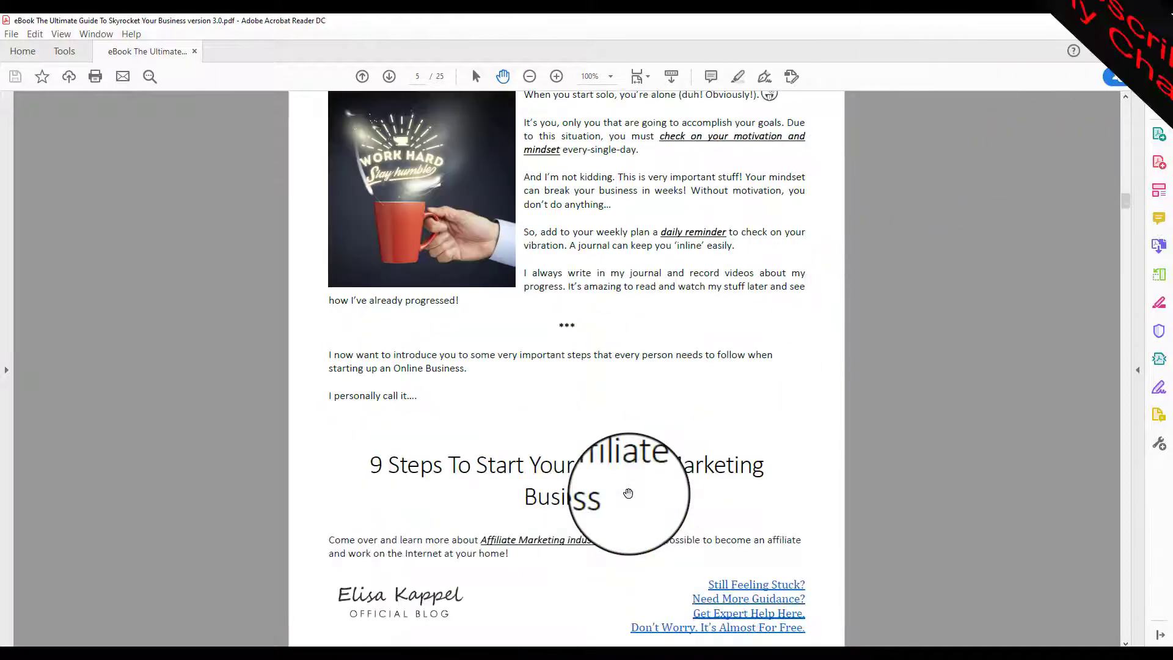
scroll(628, 499, down, 4)
scroll(629, 499, down, 5)
scroll(628, 498, down, 4)
scroll(628, 499, down, 7)
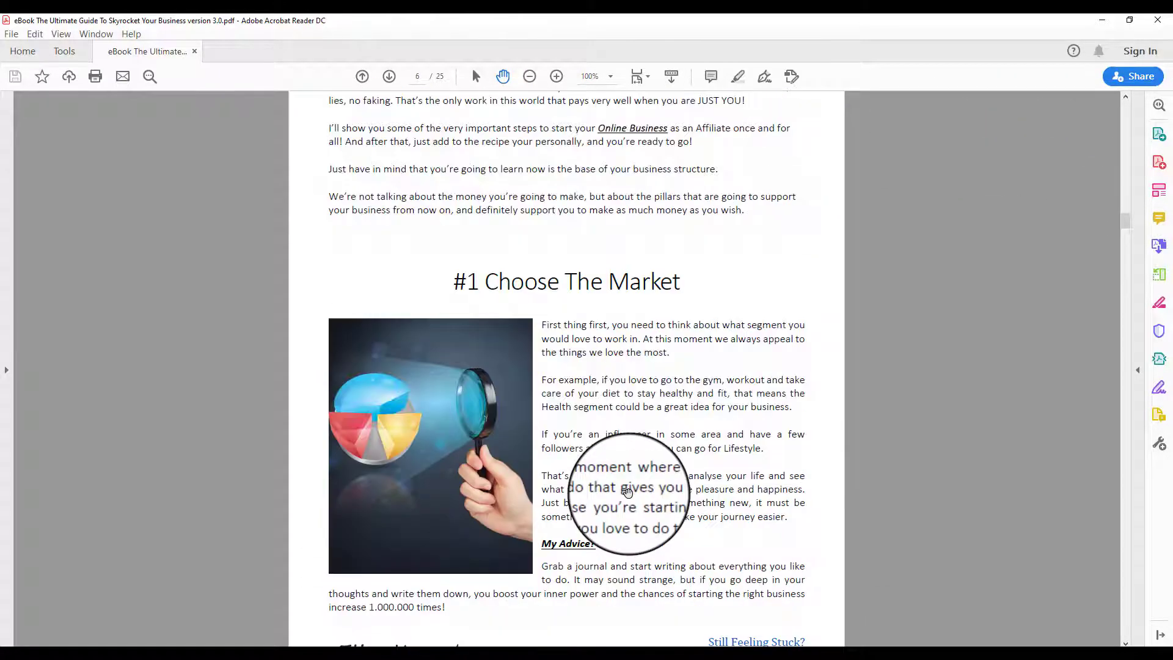
scroll(628, 493, down, 3)
scroll(628, 493, down, 5)
scroll(628, 494, down, 7)
scroll(628, 493, down, 5)
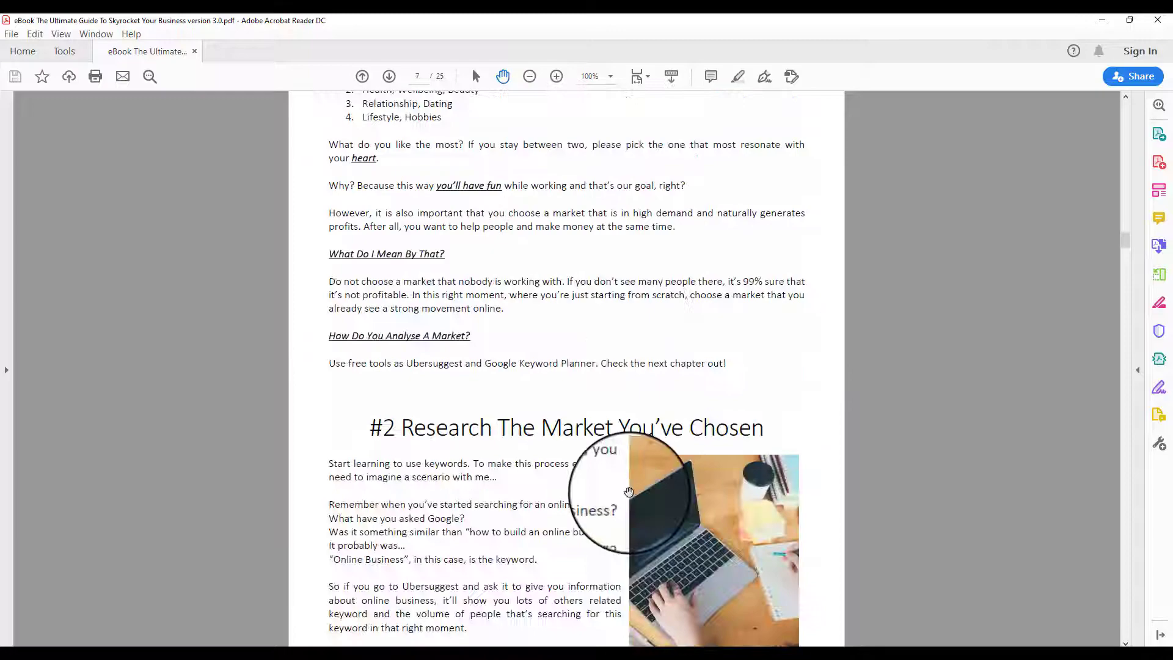
scroll(629, 492, down, 3)
scroll(628, 492, down, 2)
scroll(628, 493, down, 5)
scroll(628, 492, down, 4)
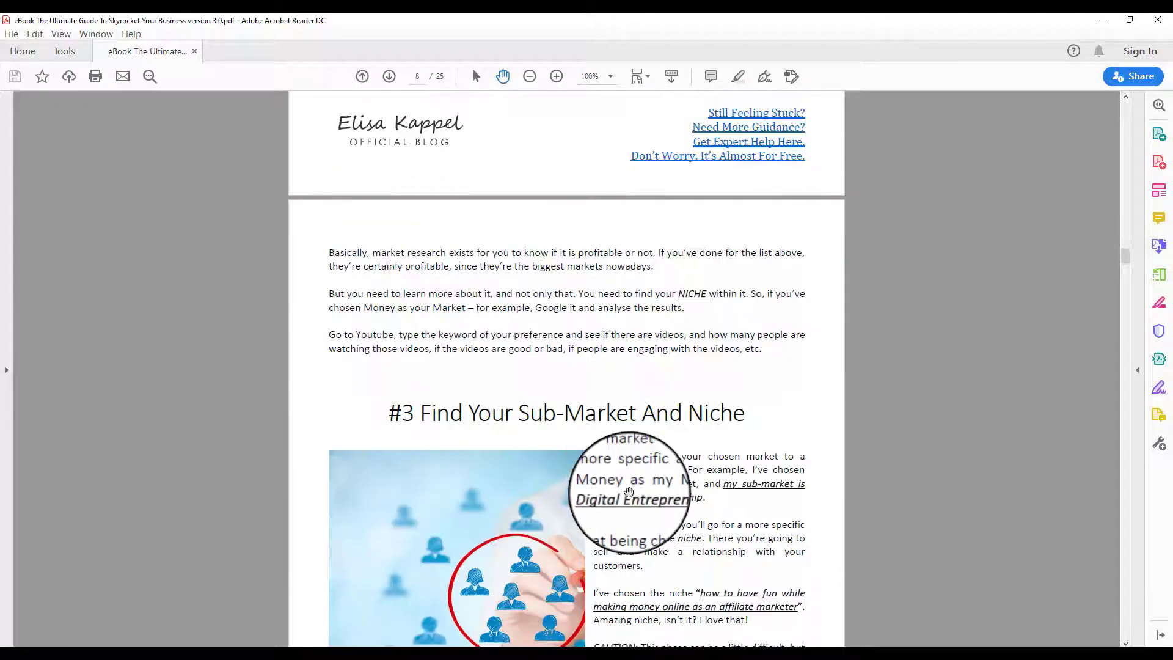
scroll(628, 492, down, 5)
scroll(628, 492, down, 3)
scroll(629, 492, down, 2)
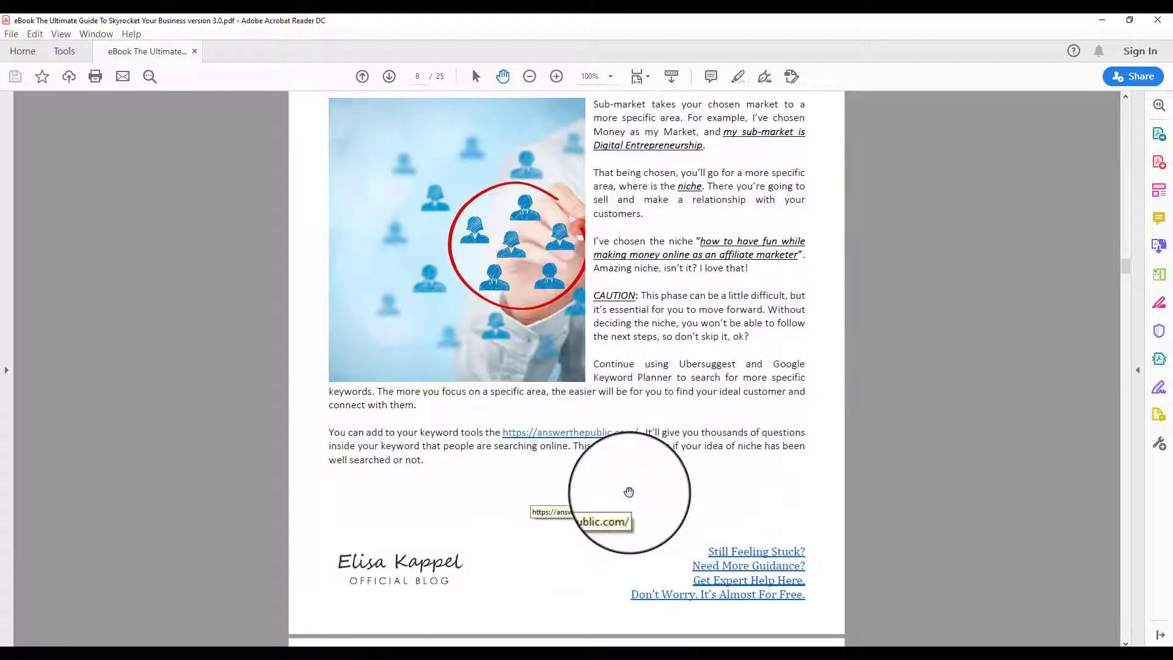
scroll(629, 492, up, 5)
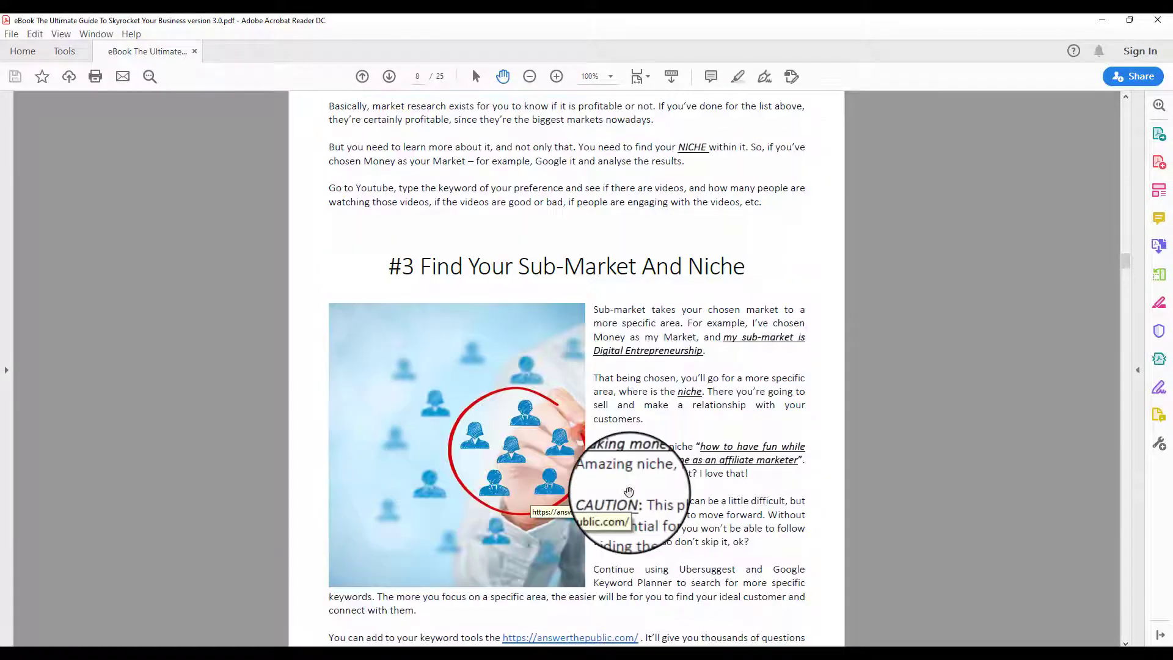
Jump back from the later pages to the ebook's cover page using the scrollbar track
click(1125, 110)
click(1126, 111)
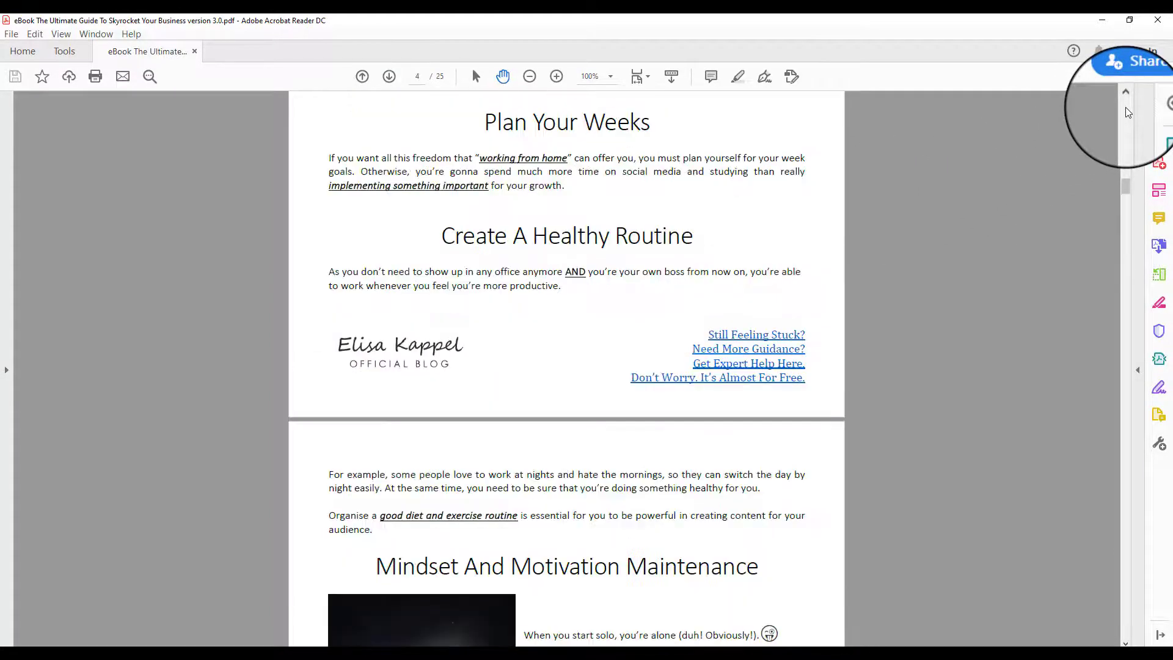
click(1125, 103)
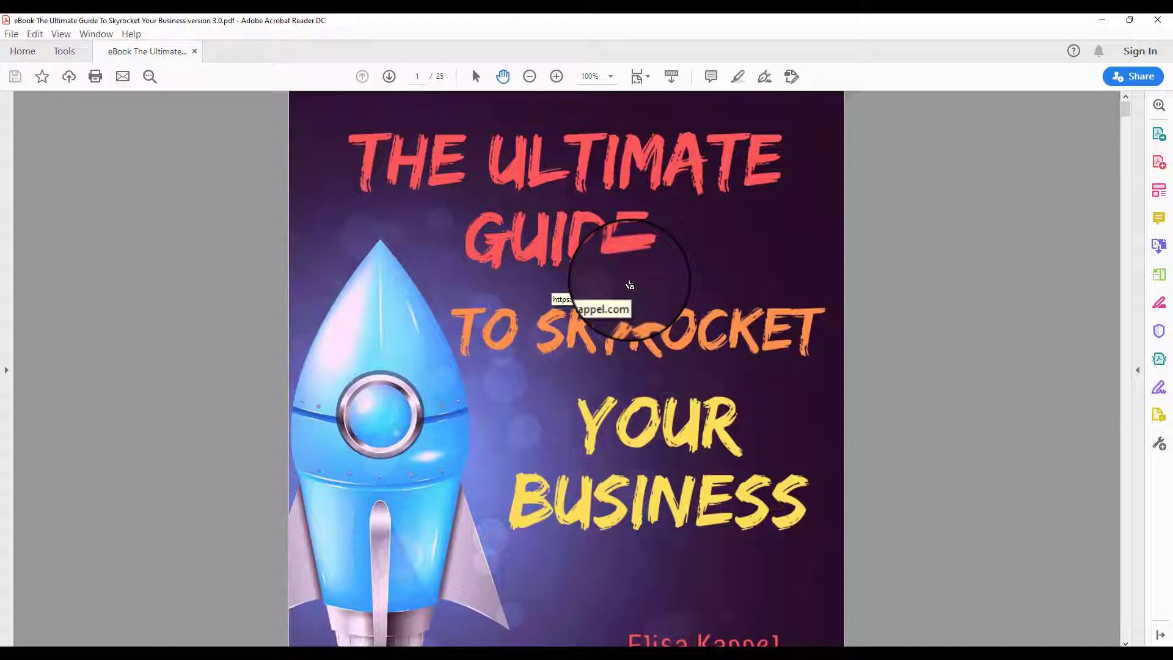
scroll(629, 294, down, 3)
scroll(629, 307, down, 3)
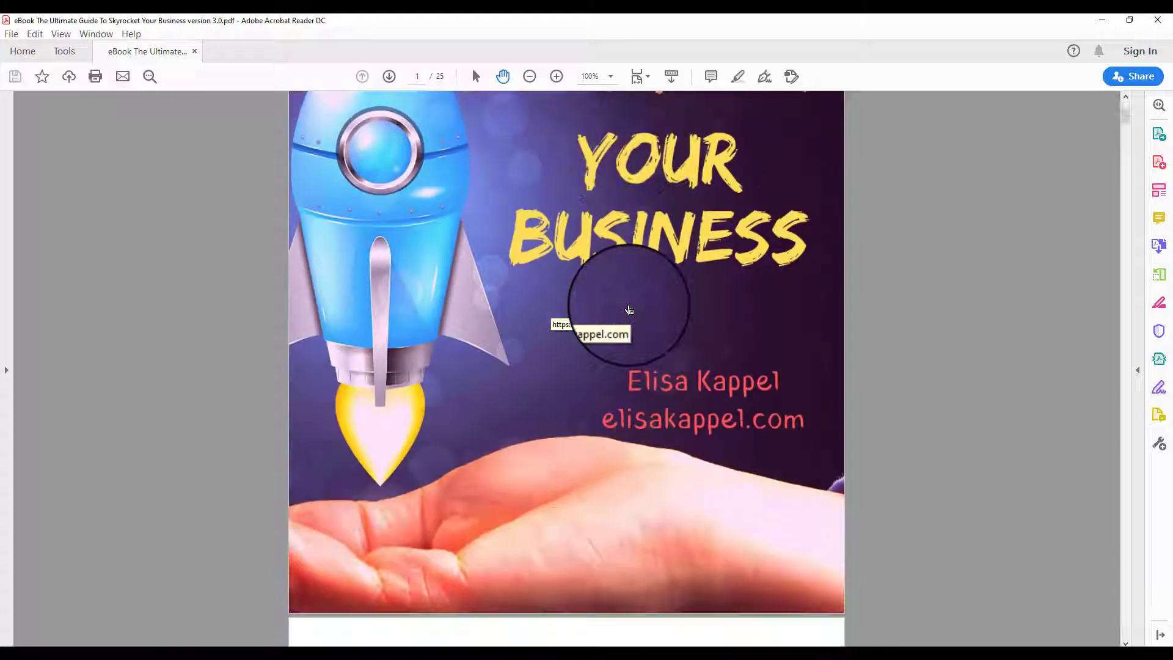
scroll(629, 310, up, 6)
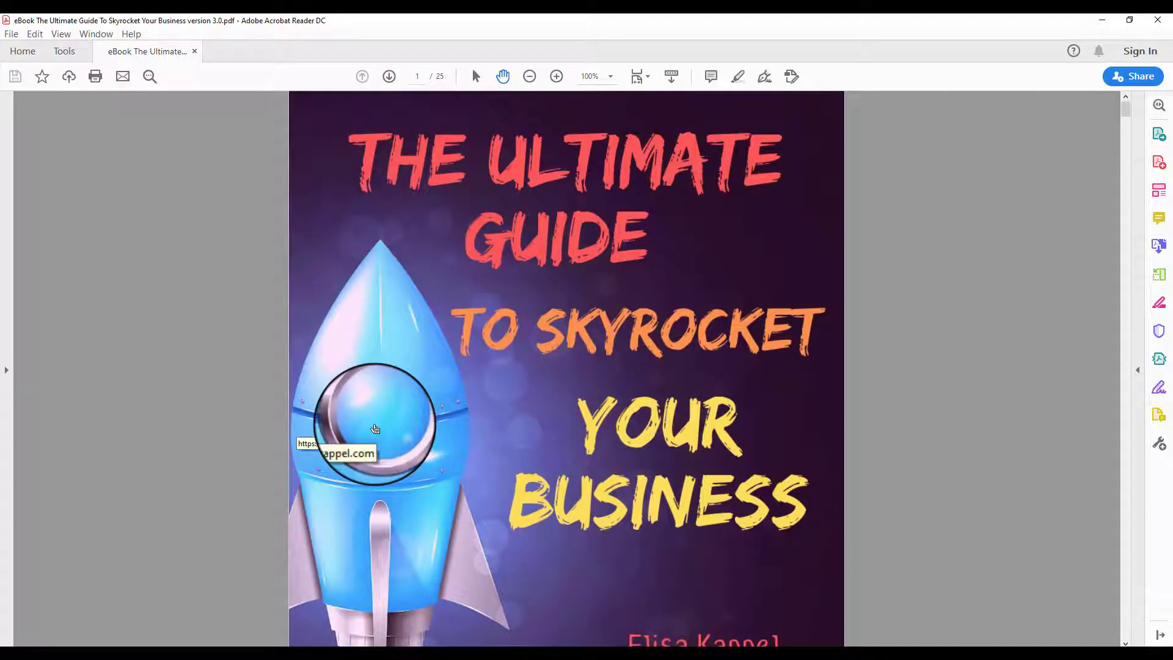
scroll(375, 430, down, 2)
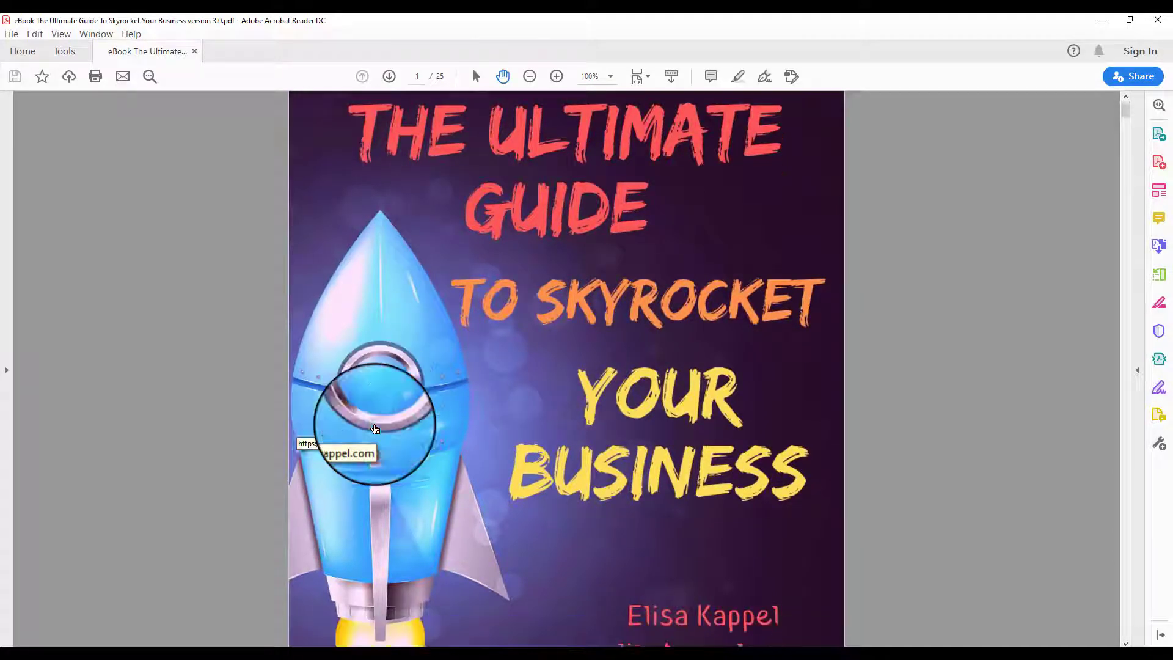
scroll(357, 422, up, 2)
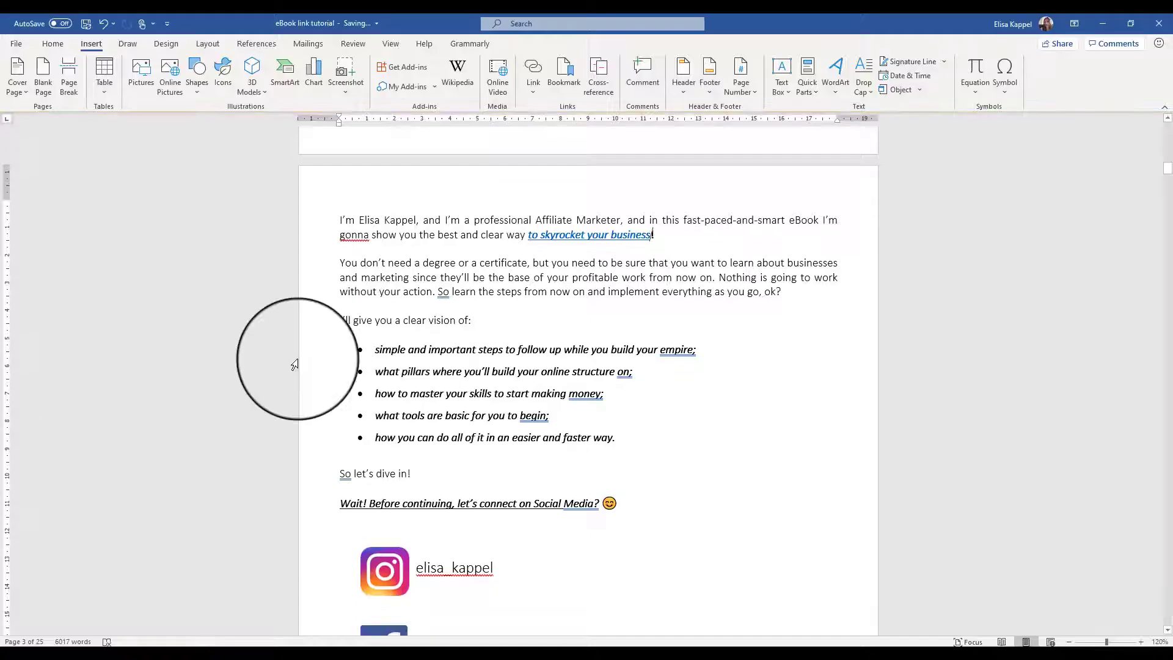
scroll(293, 361, up, 3)
scroll(295, 365, up, 3)
scroll(294, 364, up, 7)
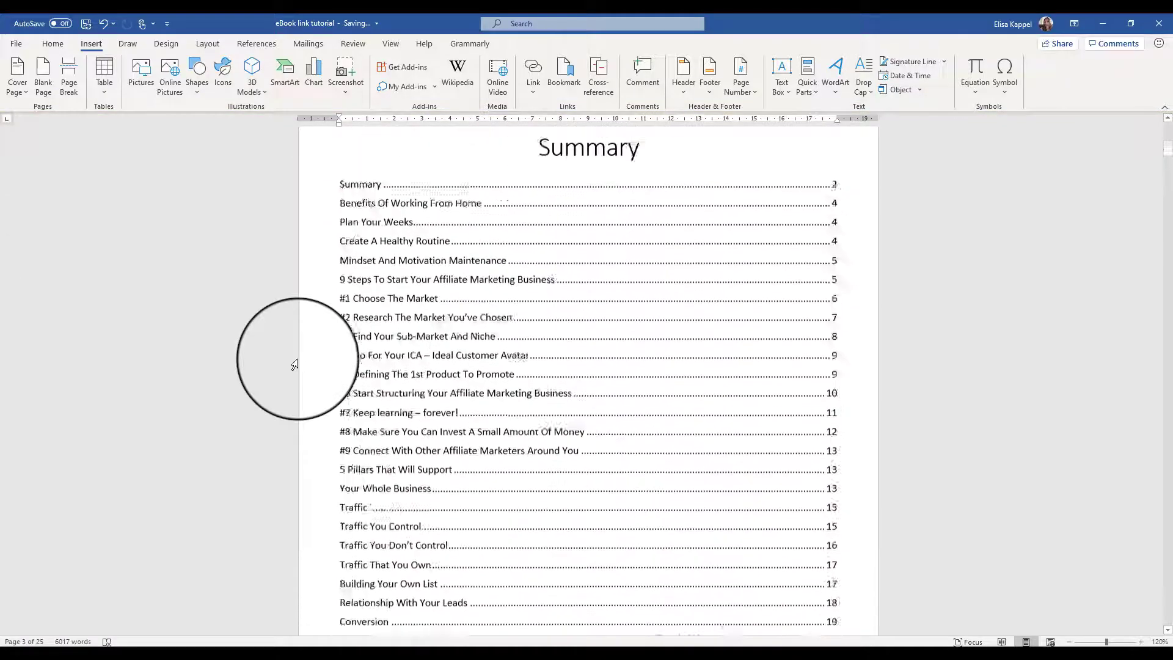
scroll(294, 365, up, 10)
scroll(296, 363, up, 6)
scroll(297, 361, down, 4)
scroll(297, 362, down, 5)
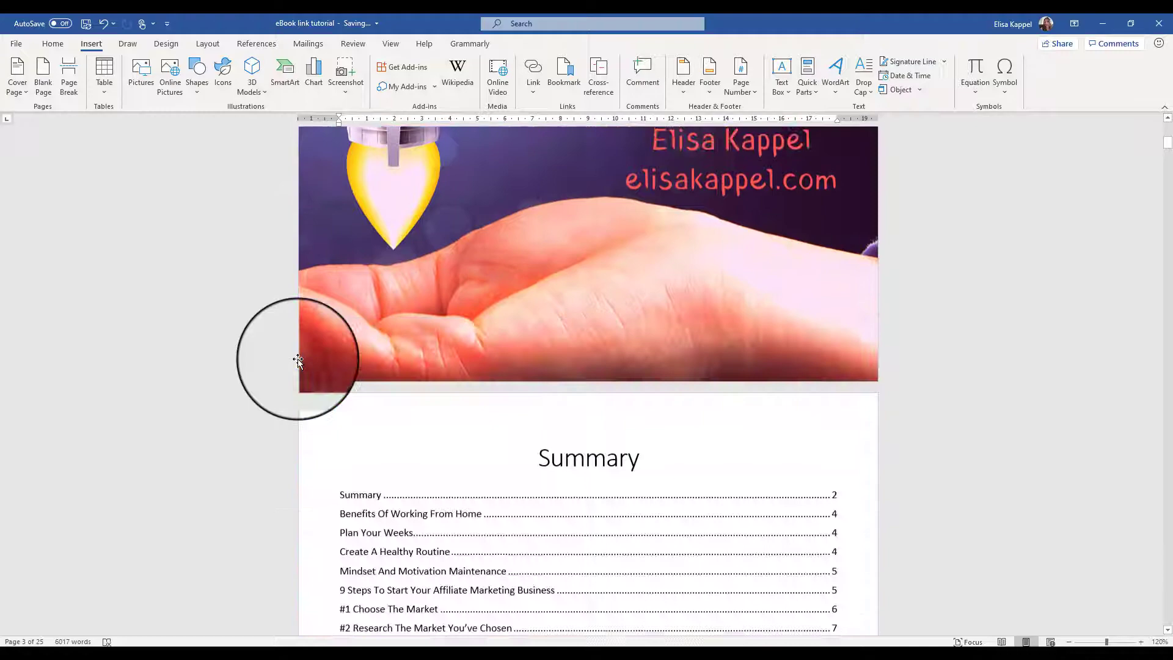
scroll(297, 361, down, 7)
scroll(297, 362, down, 5)
scroll(297, 364, down, 9)
scroll(297, 363, down, 4)
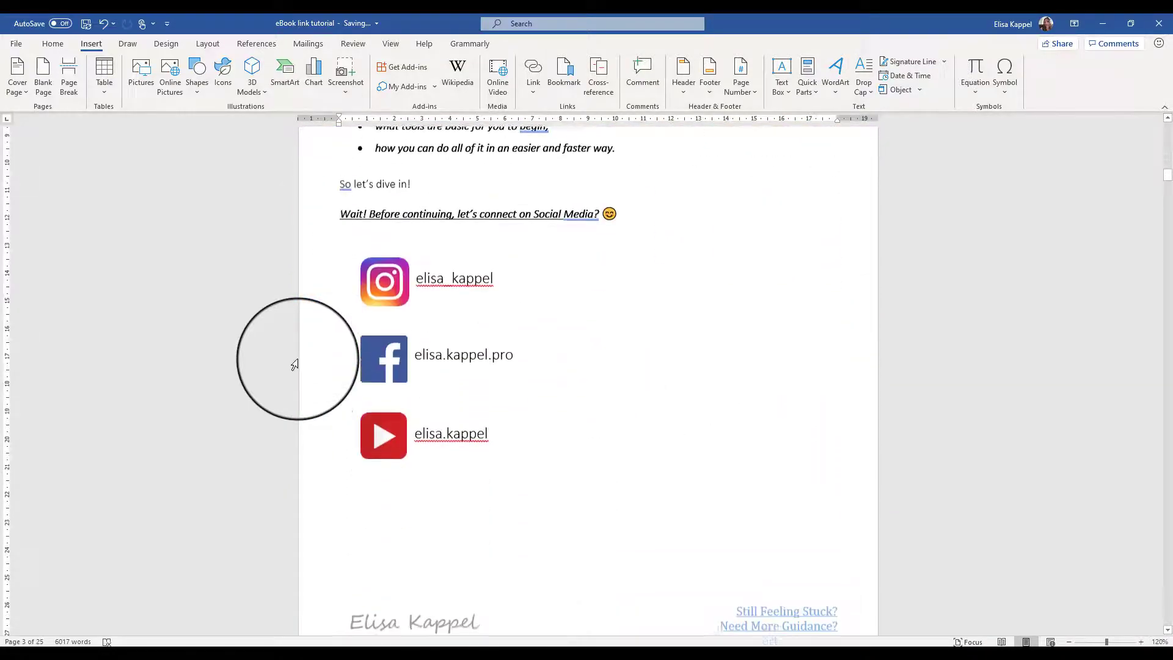
scroll(293, 364, down, 5)
scroll(293, 363, down, 5)
scroll(293, 364, down, 3)
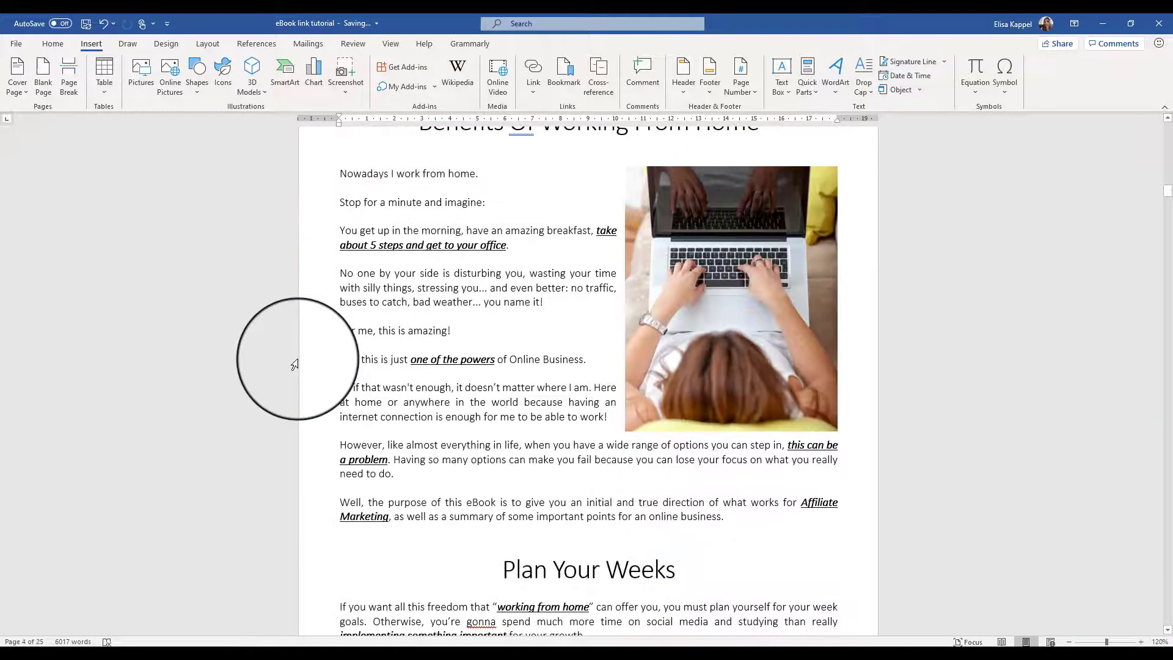
scroll(294, 365, down, 2)
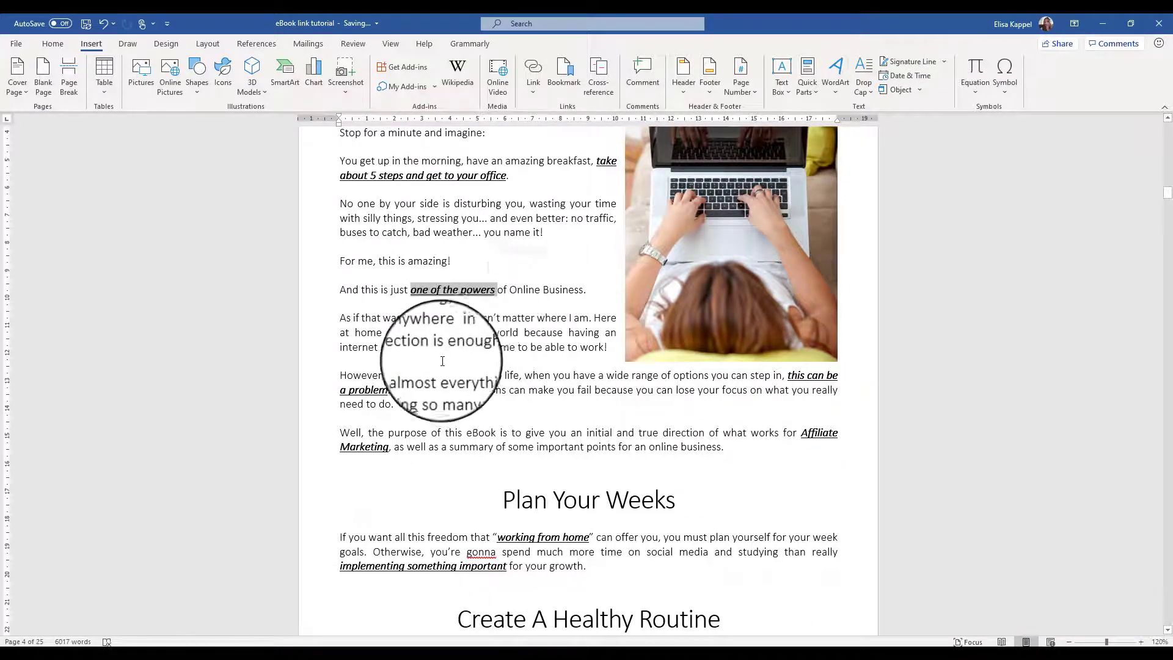
drag(411, 290, 459, 291)
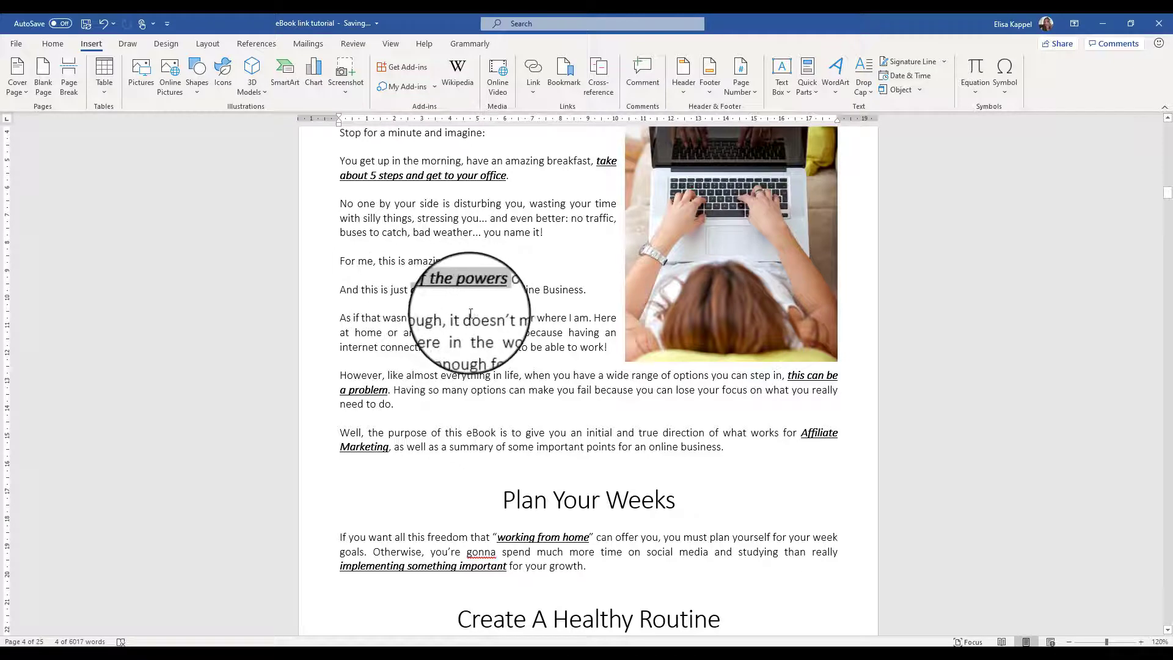
click(411, 292)
drag(411, 290, 497, 290)
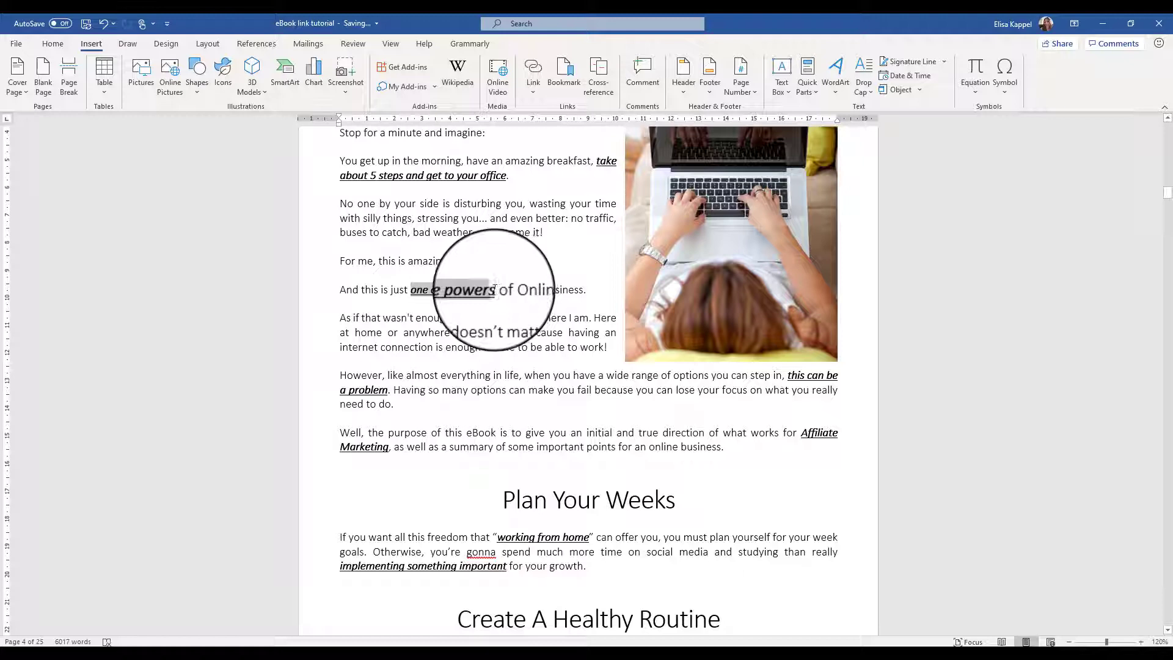
drag(495, 288, 495, 290)
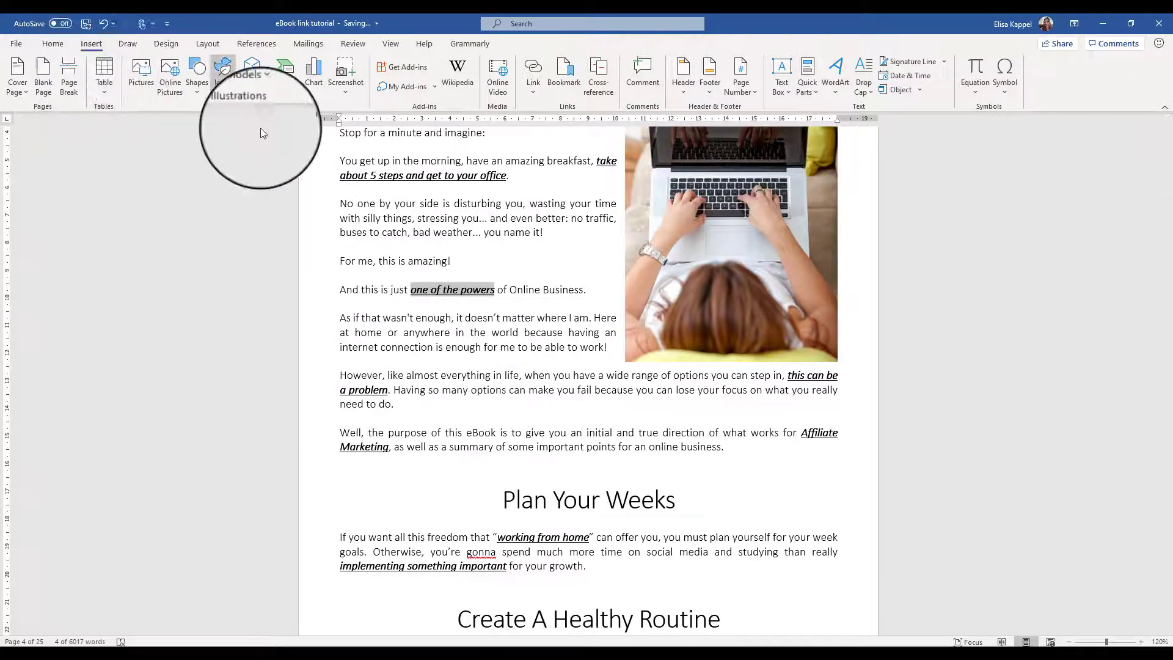
click(531, 70)
text(https://elisakappel.com)
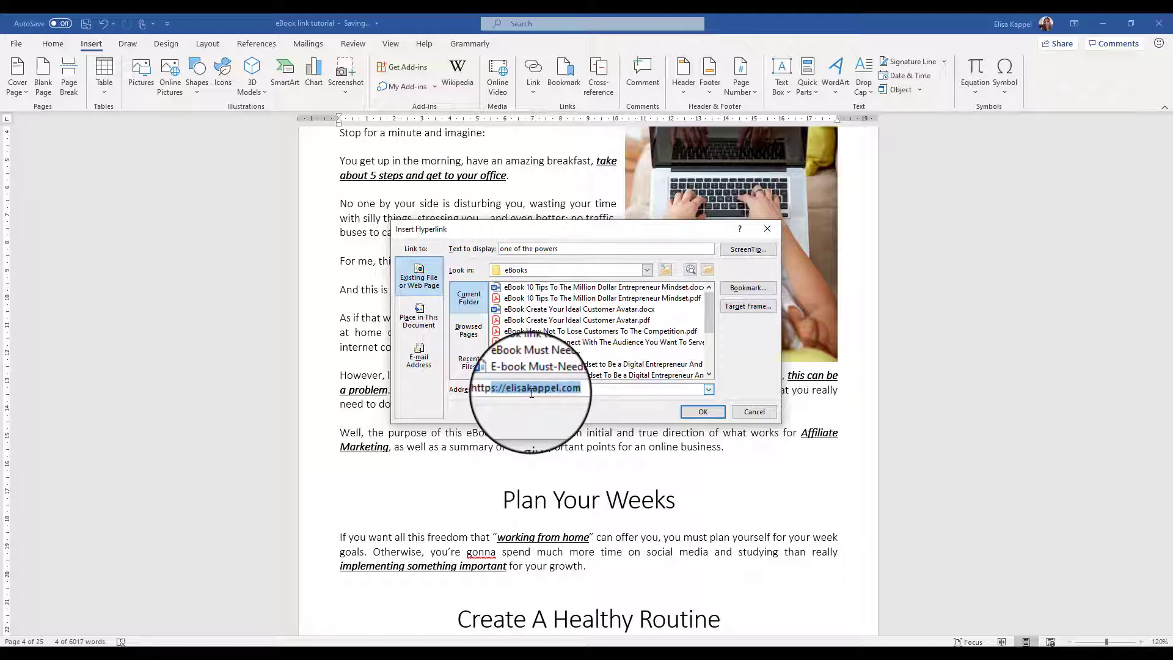
click(690, 414)
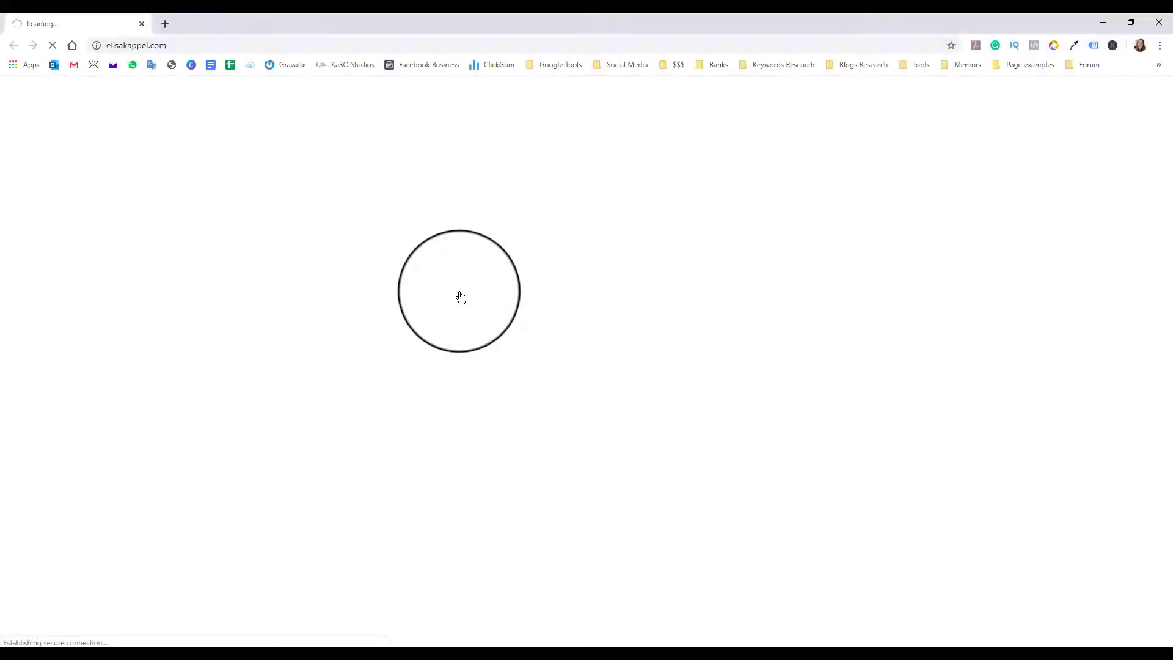
Close Chrome once elisakappel.com has loaded, returning to the Word eBook
click(1157, 22)
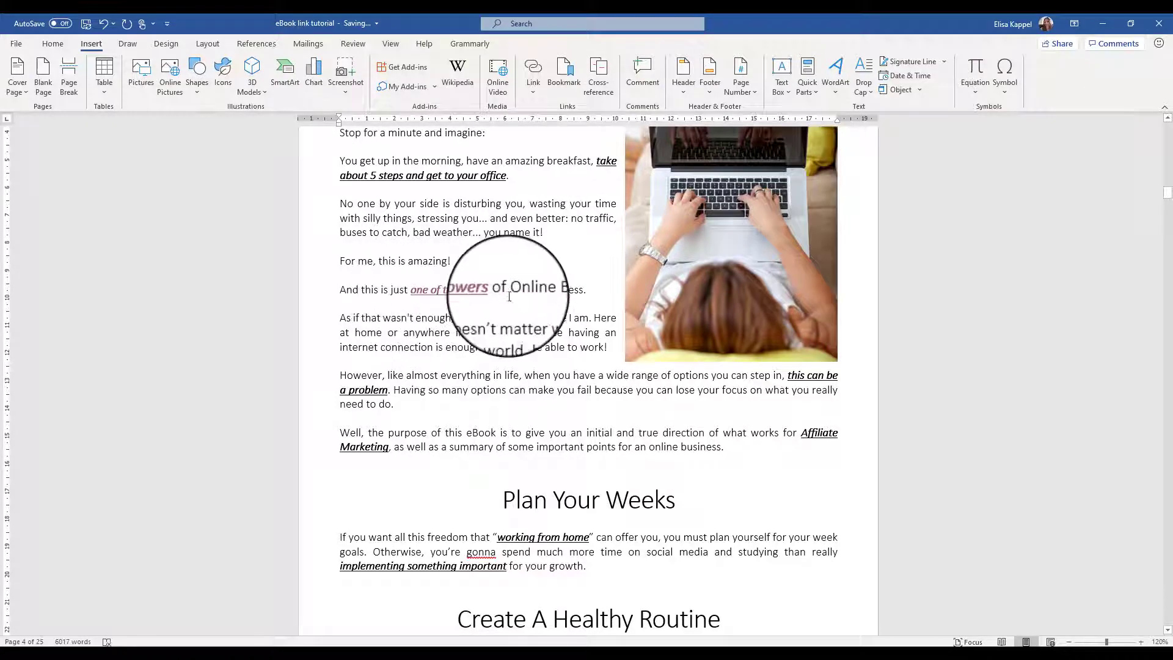
scroll(504, 348, down, 3)
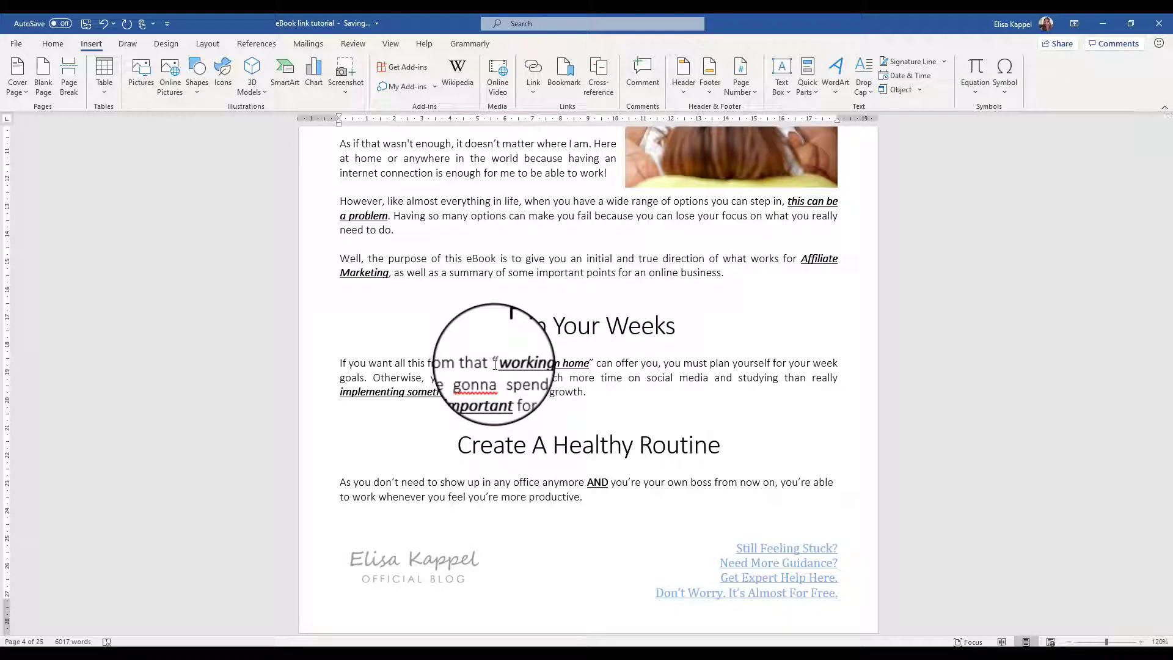
scroll(495, 363, up, 4)
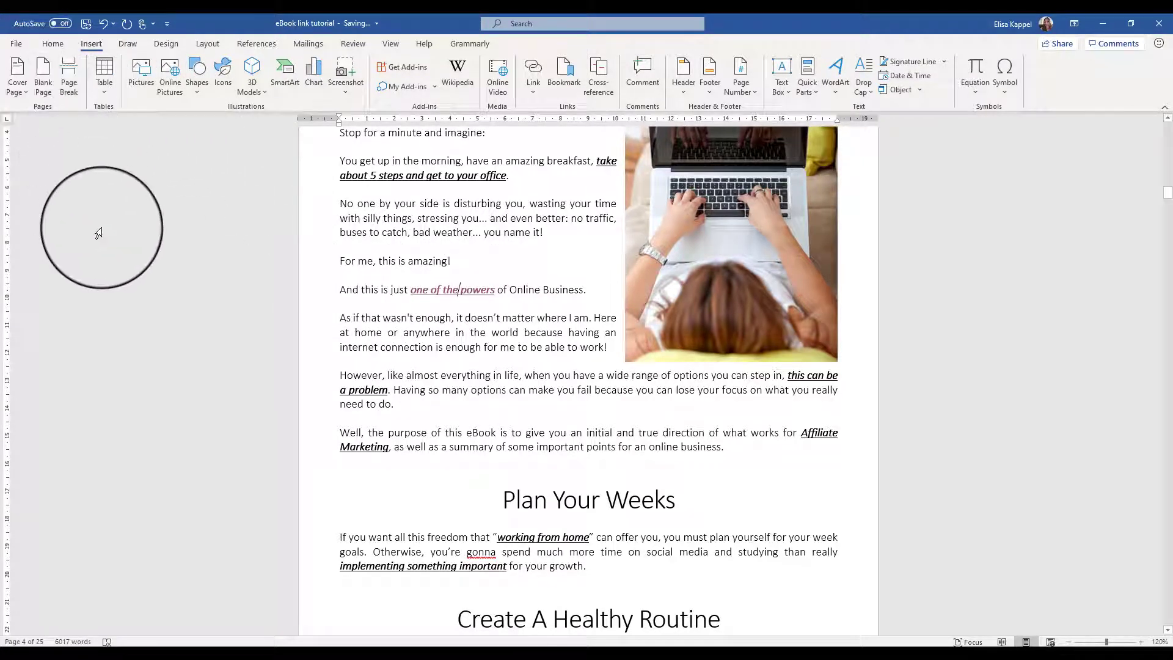
On the Save As page, remove 'link' so the file name reads 'eBook tutorial'
click(16, 43)
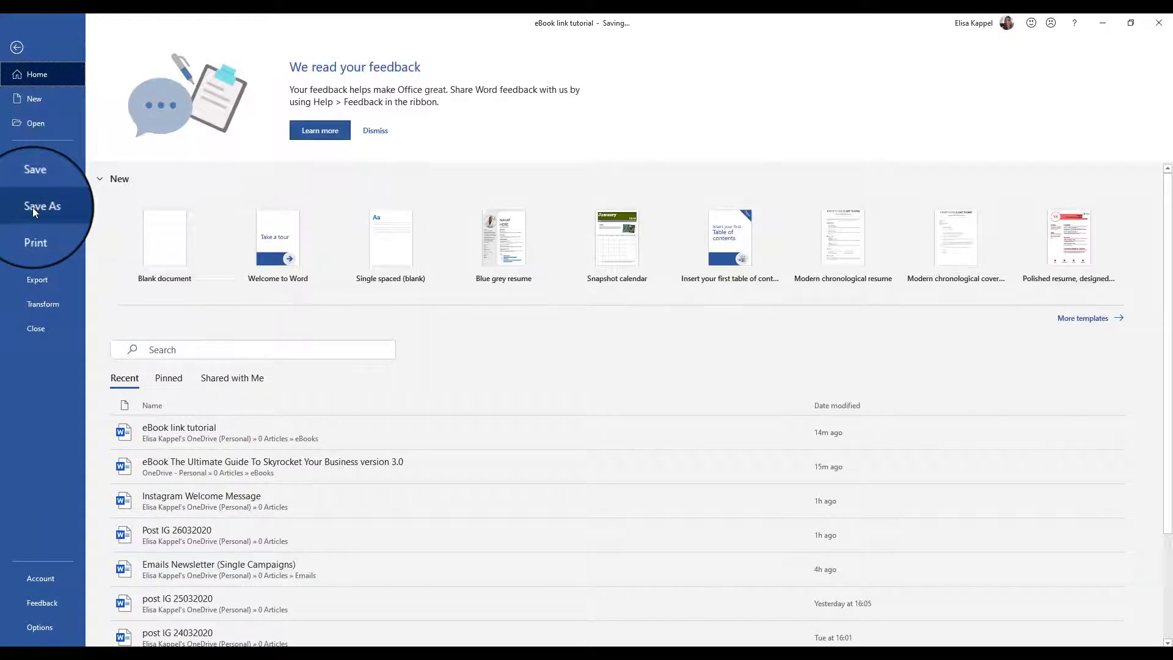
click(31, 207)
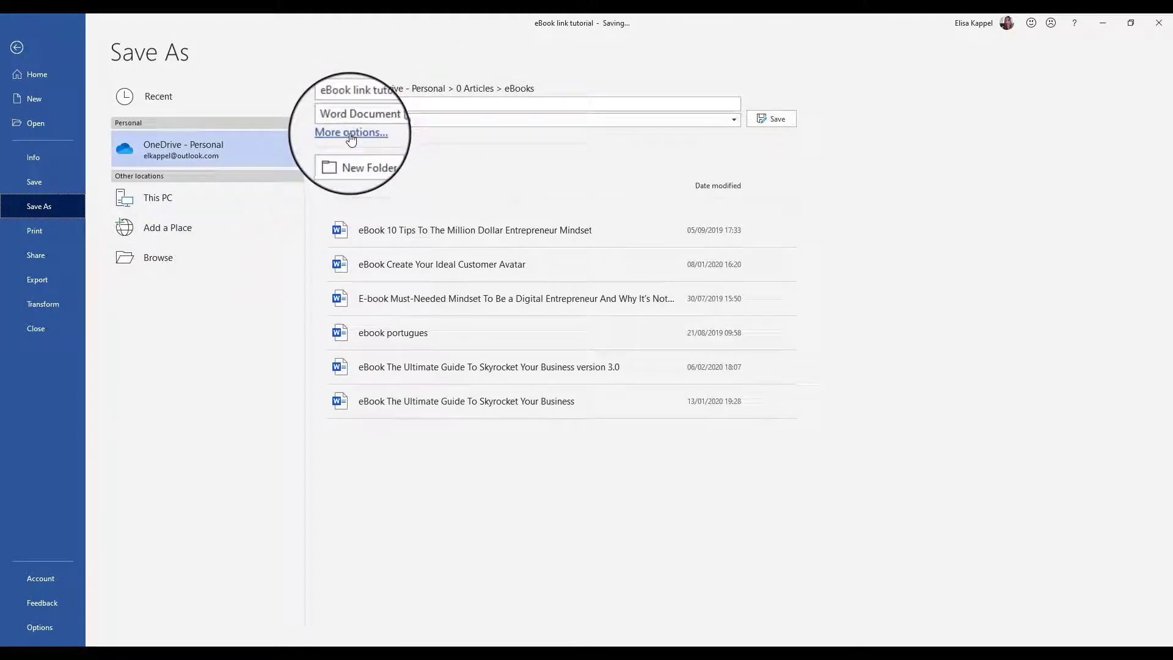
double_click(353, 105)
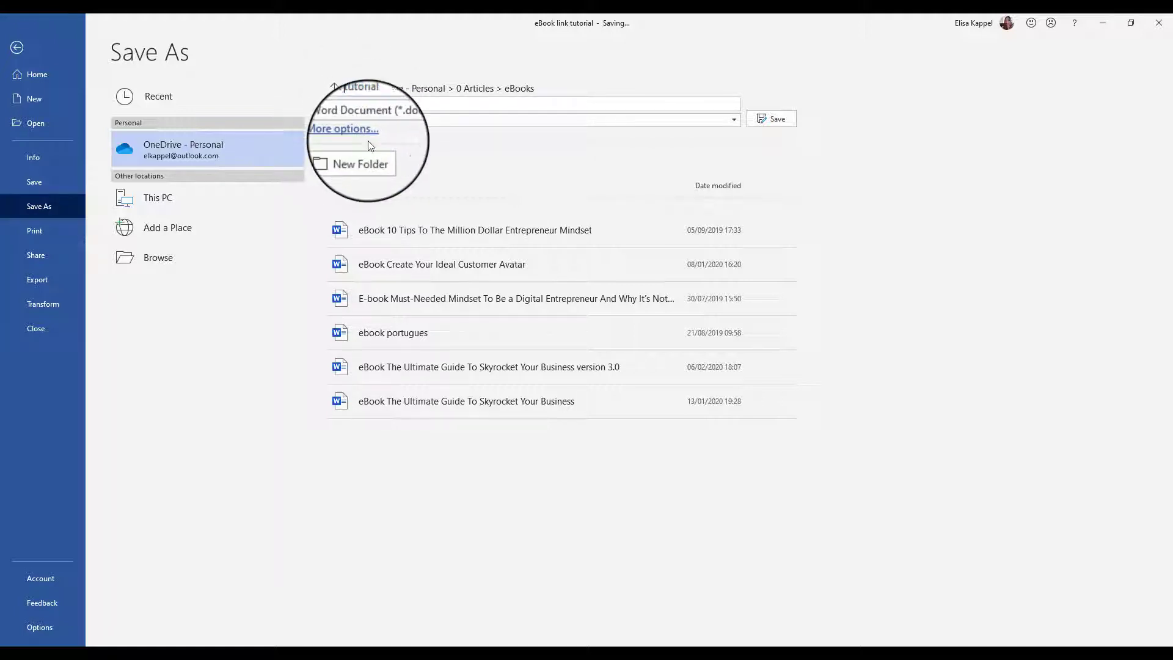
key(BackSpace)
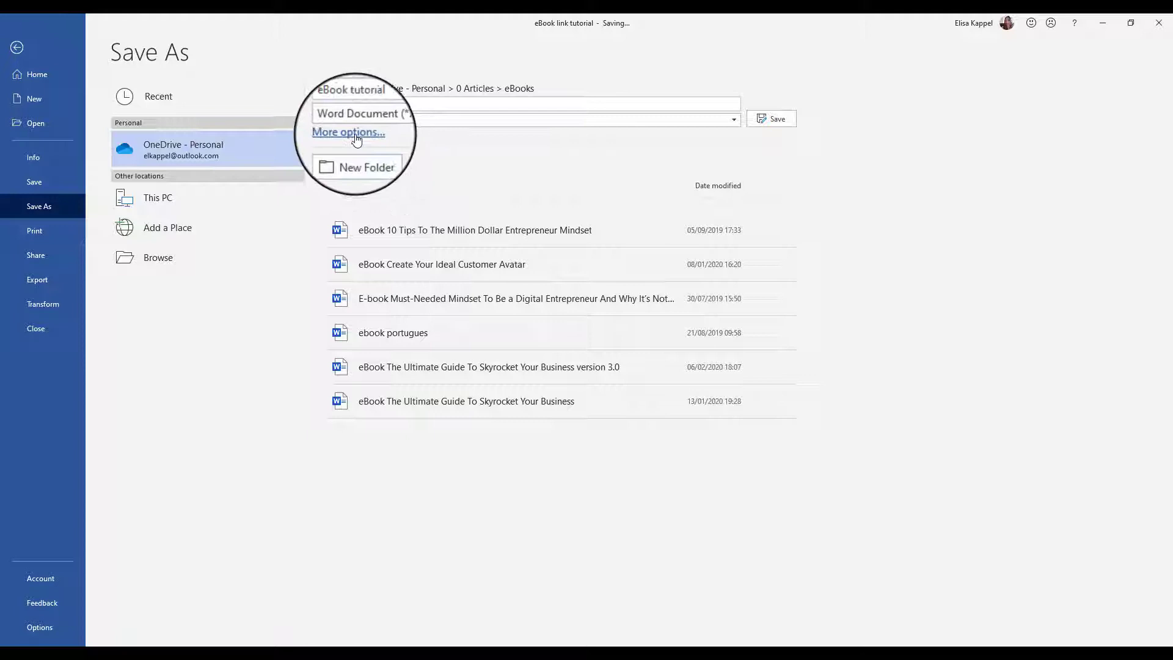
Save 'eBook tutorial' to the Desktop as a PDF, confirming its export options
click(356, 134)
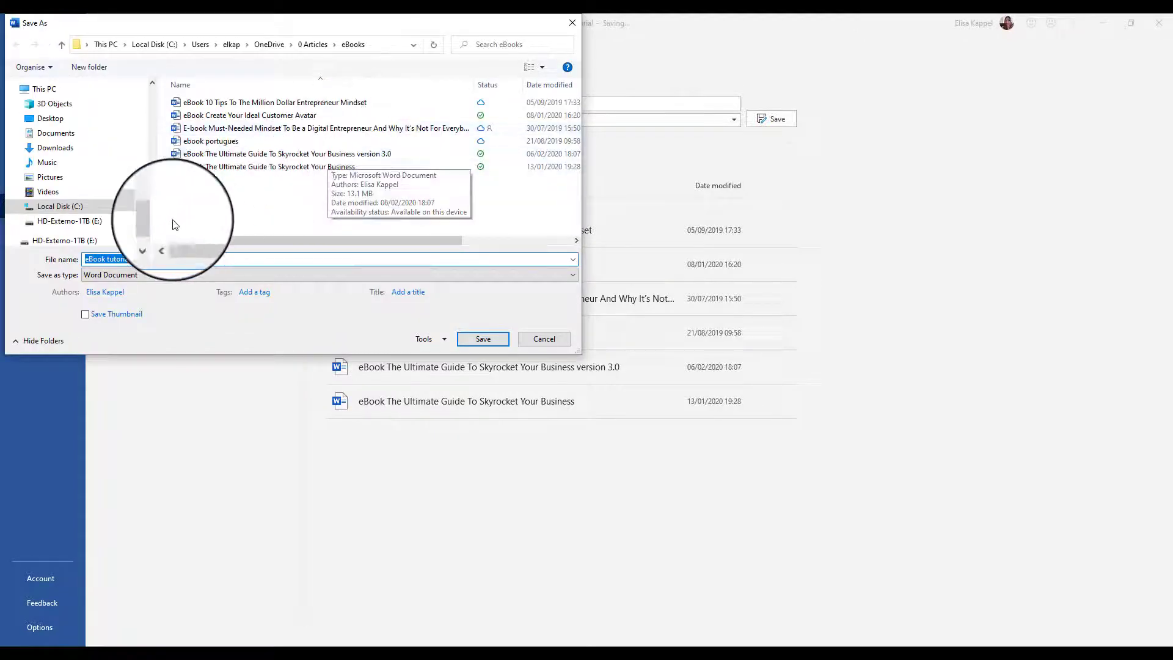
scroll(152, 98, up, 2)
scroll(152, 99, up, 2)
scroll(150, 93, up, 2)
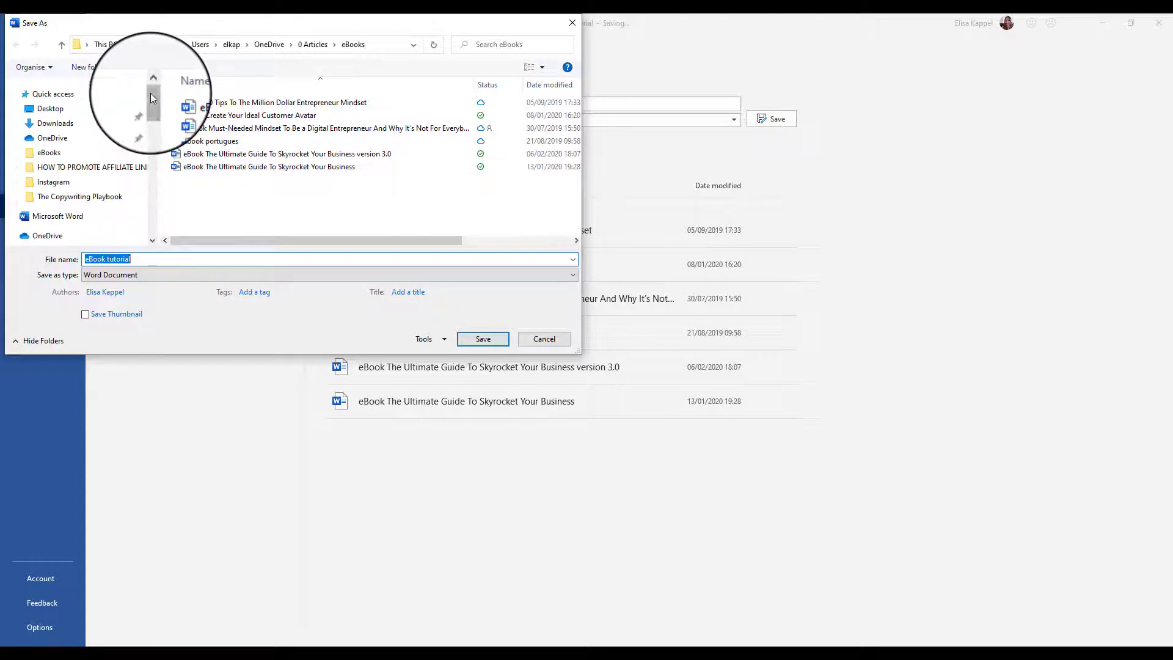
scroll(150, 93, up, 2)
click(114, 108)
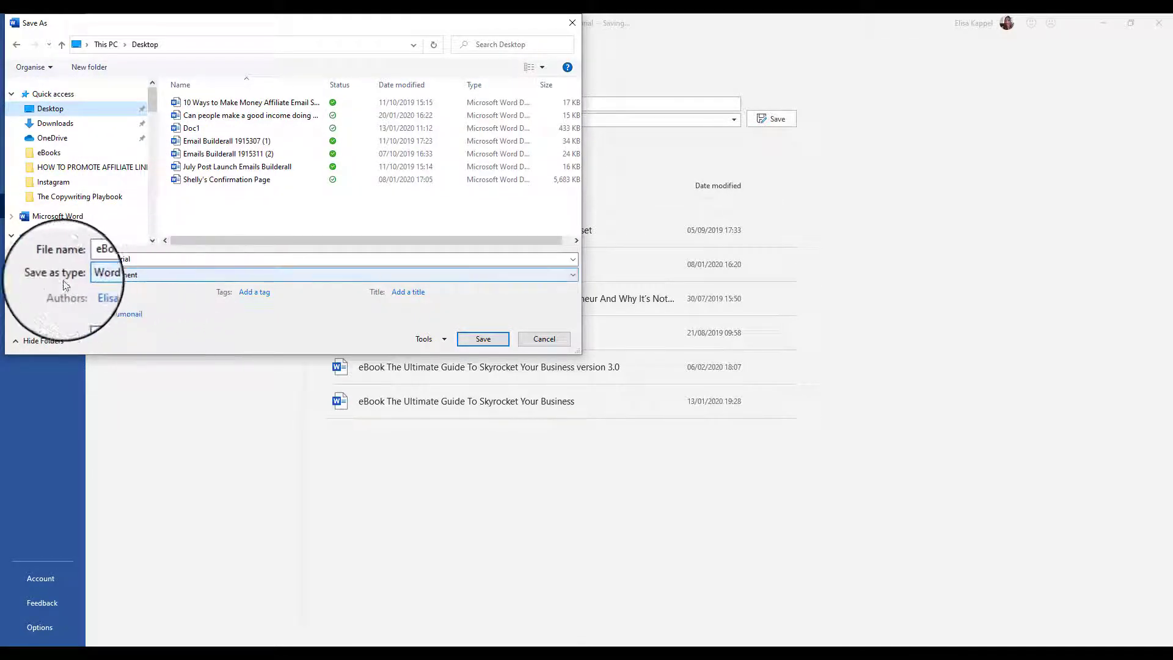
click(115, 276)
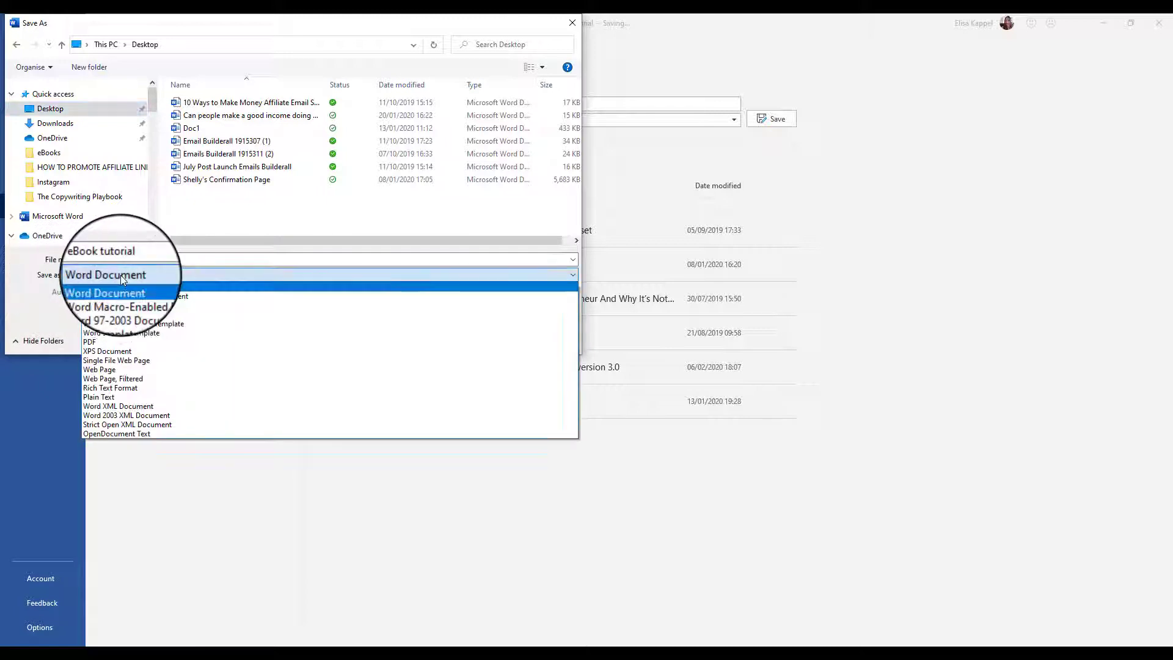
click(118, 344)
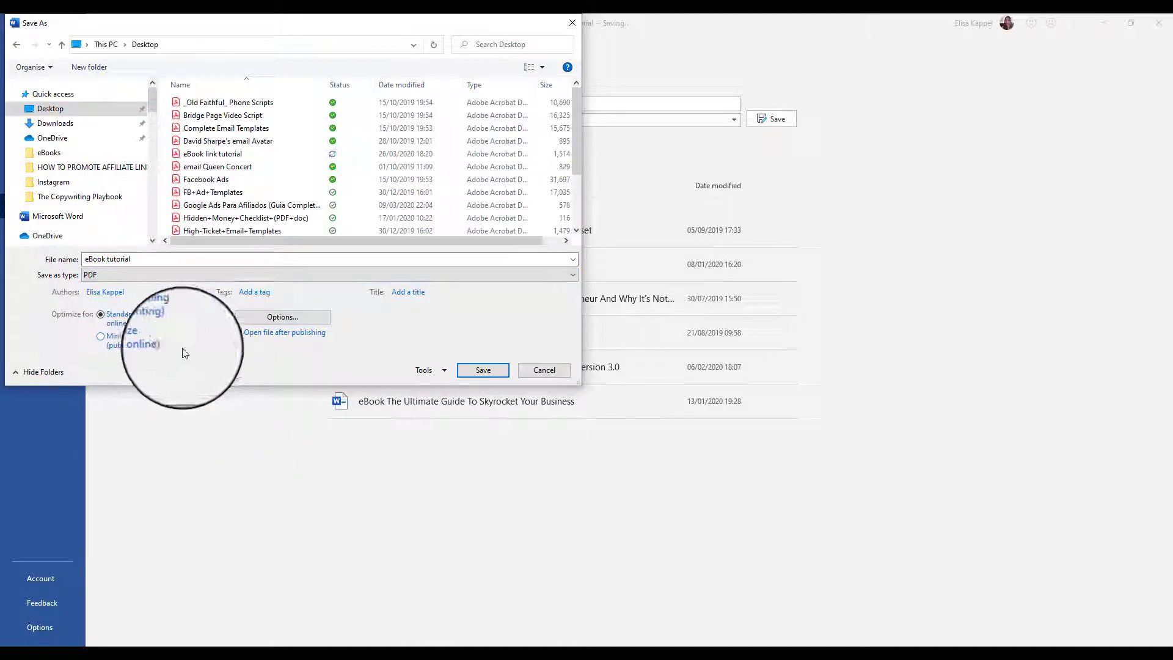
click(285, 321)
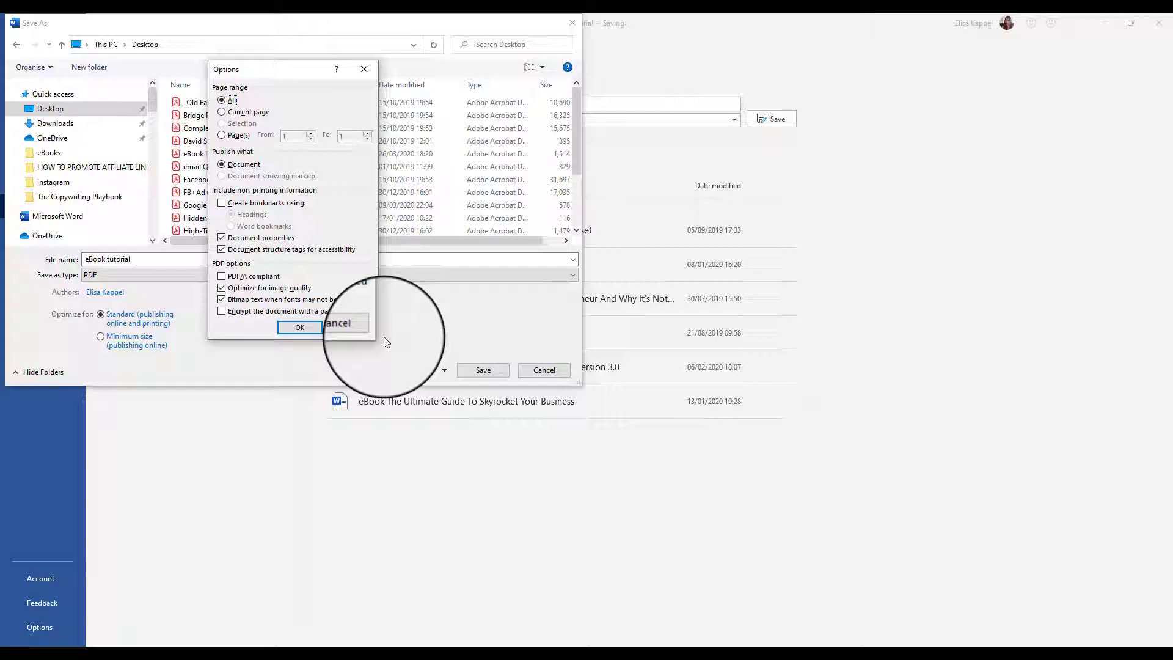
click(305, 327)
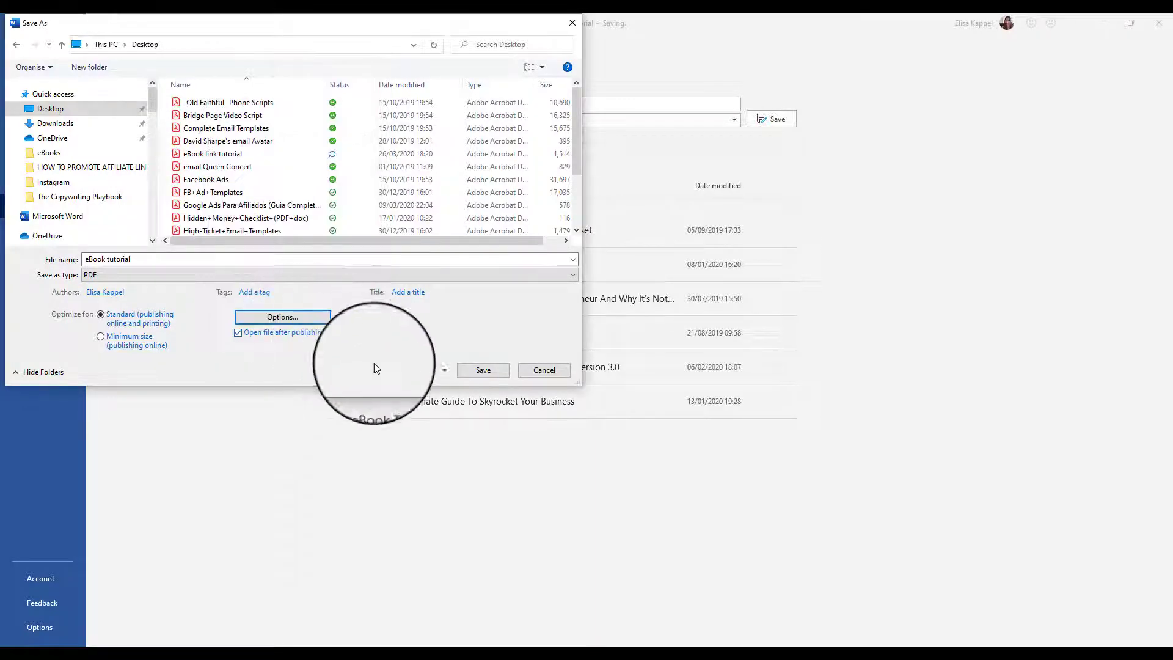
click(483, 370)
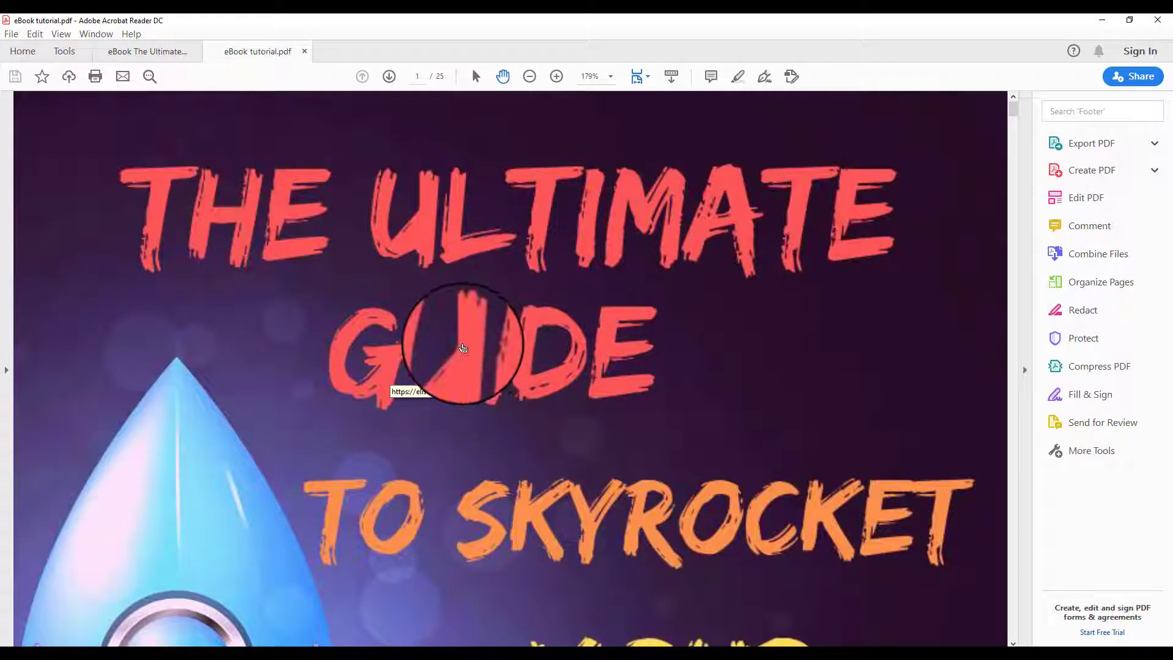
Zoom the PDF out to 100% and follow the 'one of the powers' link on page 4
click(528, 78)
click(527, 79)
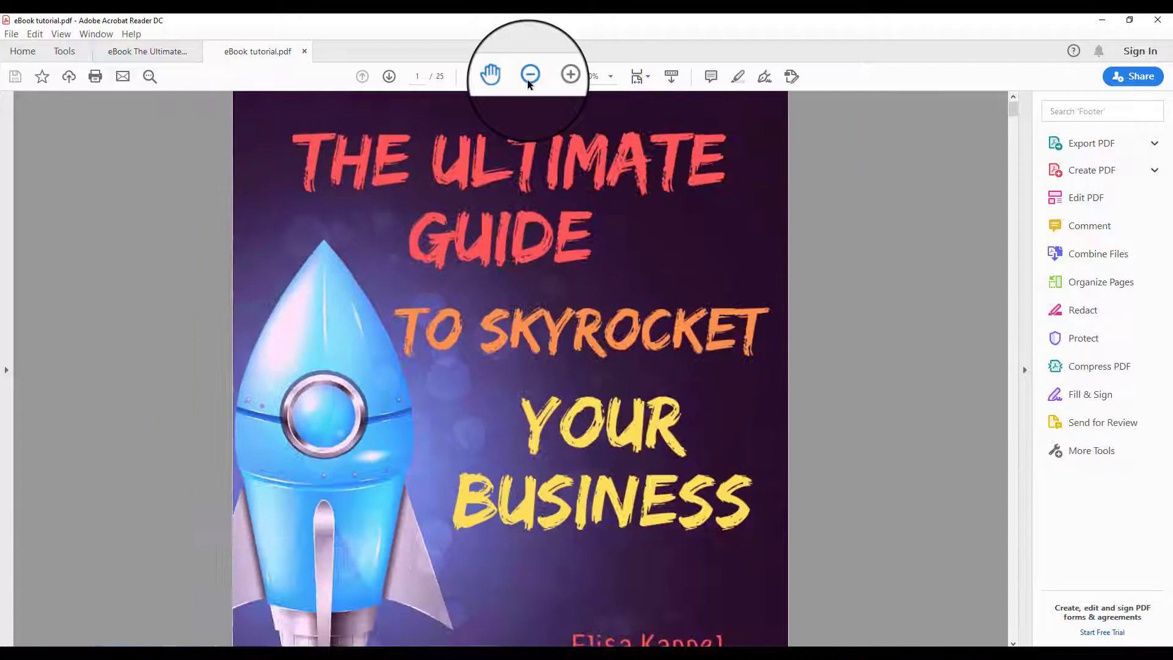
scroll(410, 396, down, 3)
scroll(411, 397, down, 6)
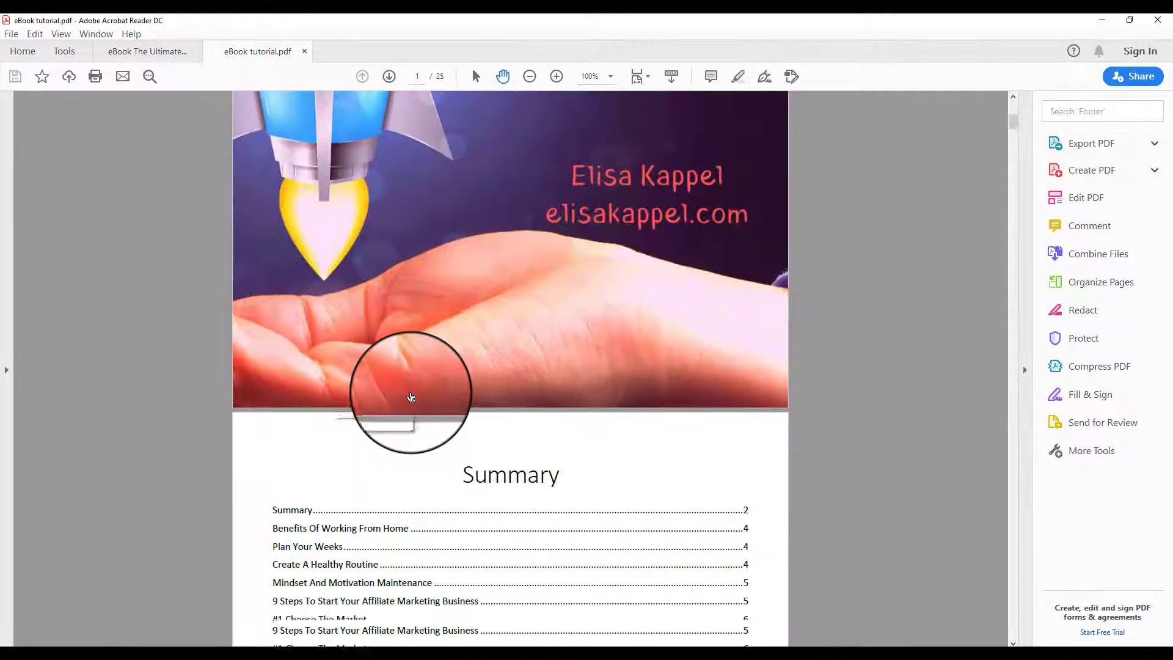
scroll(410, 395, down, 2)
scroll(410, 396, down, 4)
scroll(410, 397, down, 6)
scroll(410, 396, down, 4)
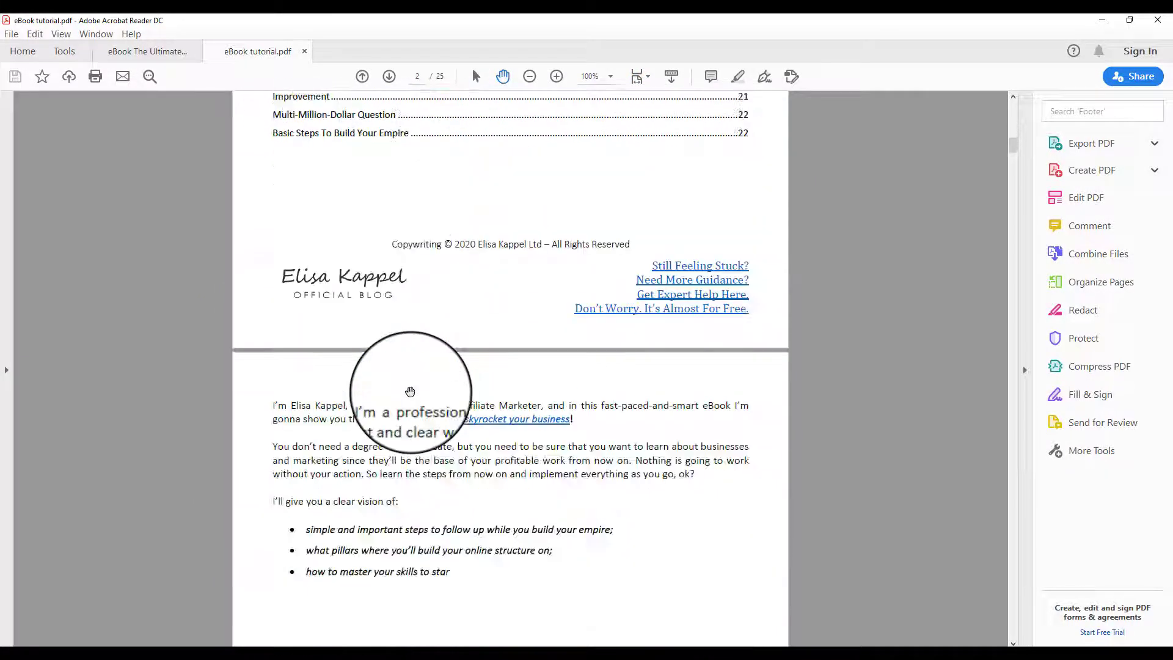
scroll(411, 397, down, 3)
scroll(409, 391, down, 3)
scroll(409, 391, down, 3)
scroll(409, 391, down, 4)
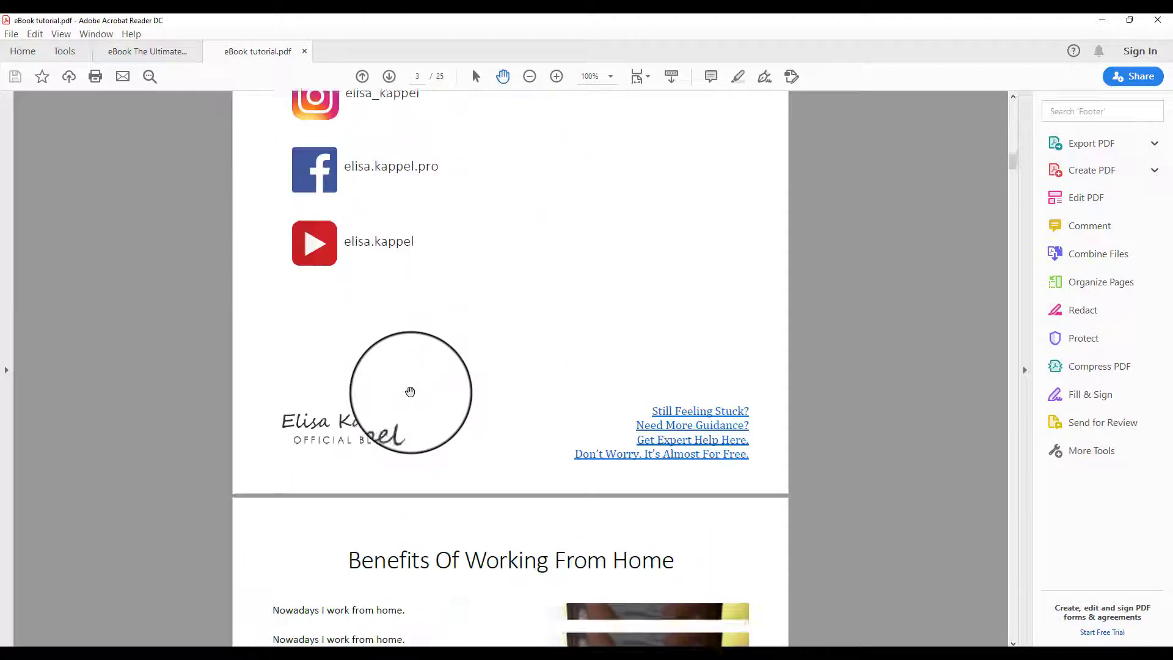
scroll(410, 392, down, 5)
scroll(410, 392, down, 3)
scroll(409, 391, down, 1)
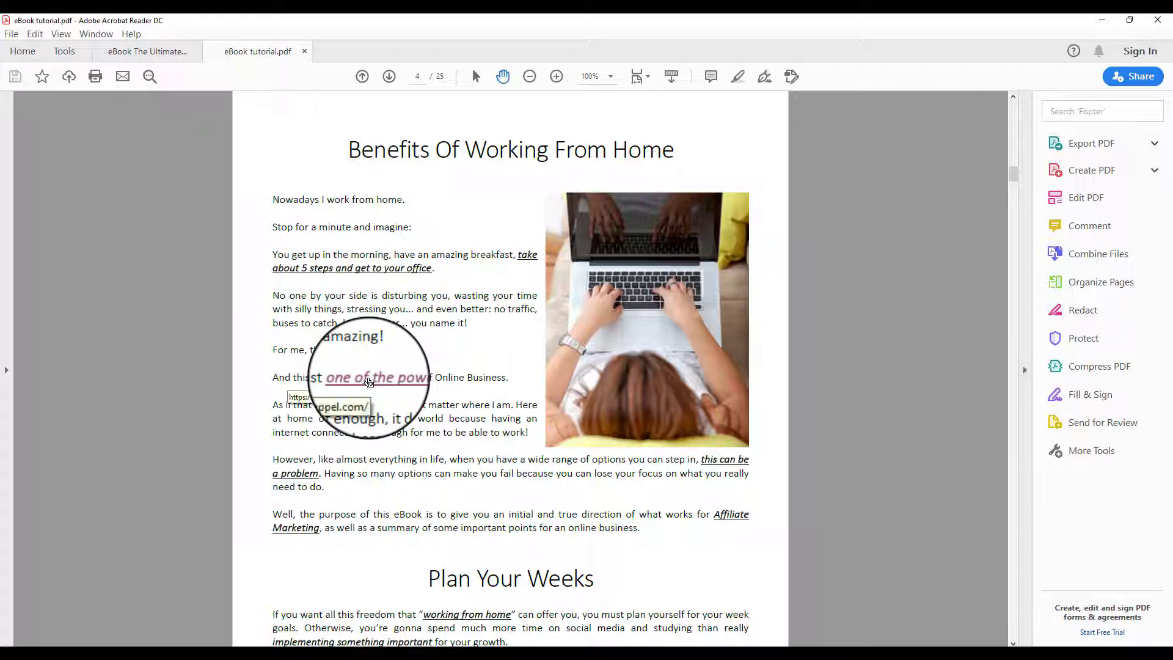
click(369, 383)
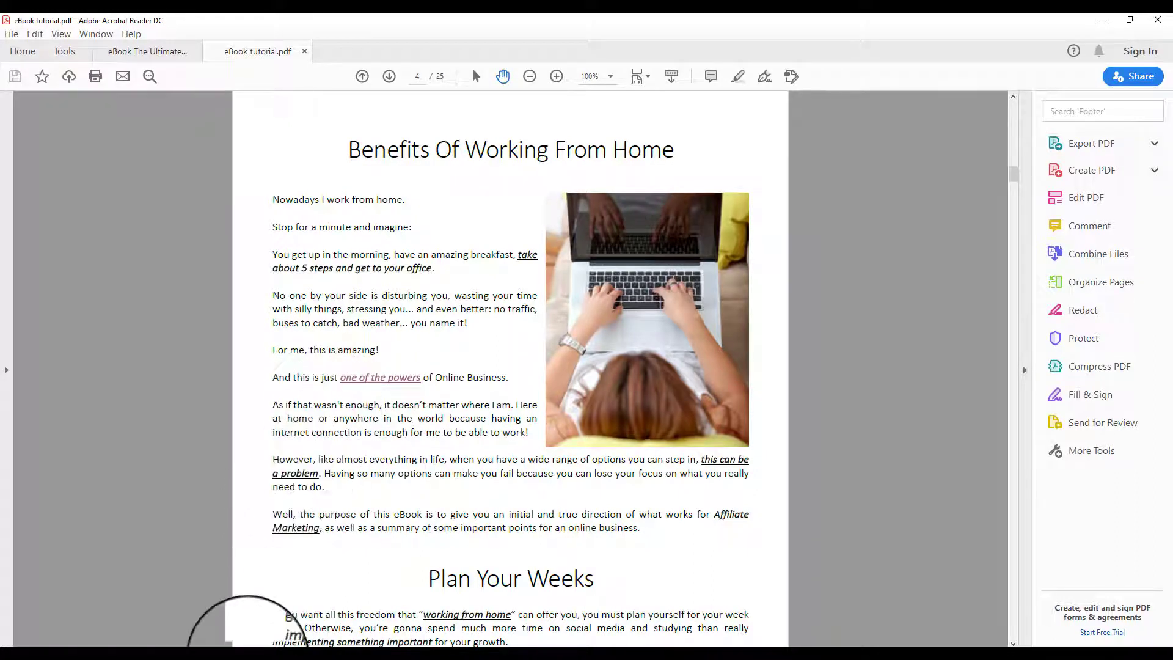
Switch from Acrobat Reader back to the Word eBook with Alt+Tab
key(alt+Tab)
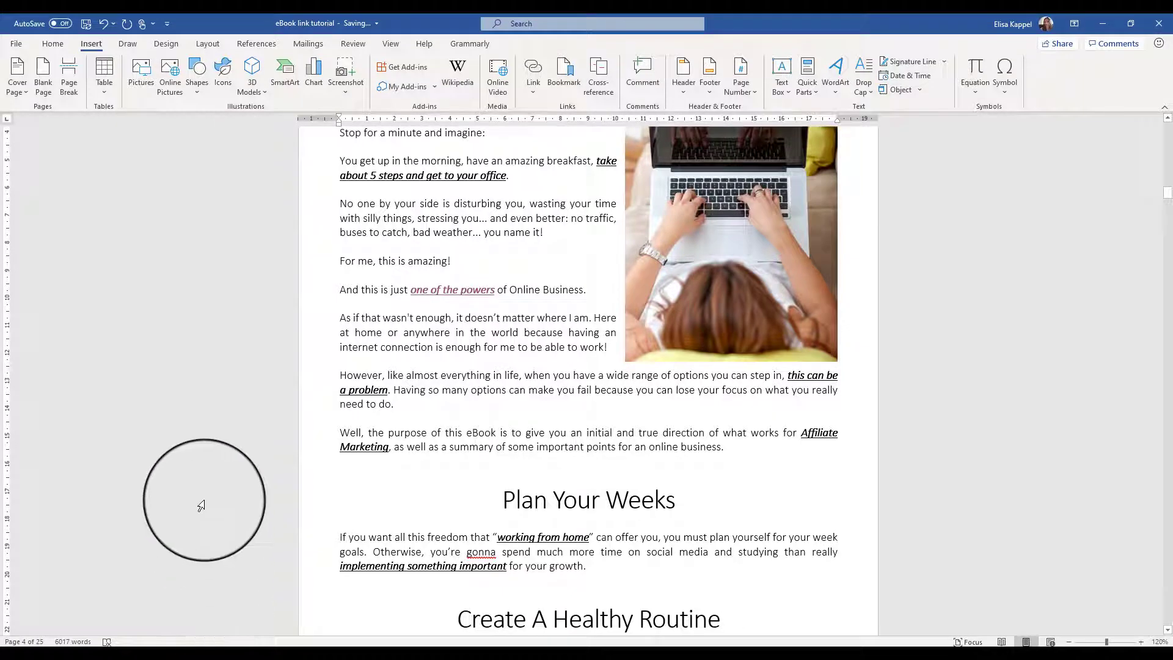
scroll(204, 510, up, 1)
scroll(203, 509, up, 2)
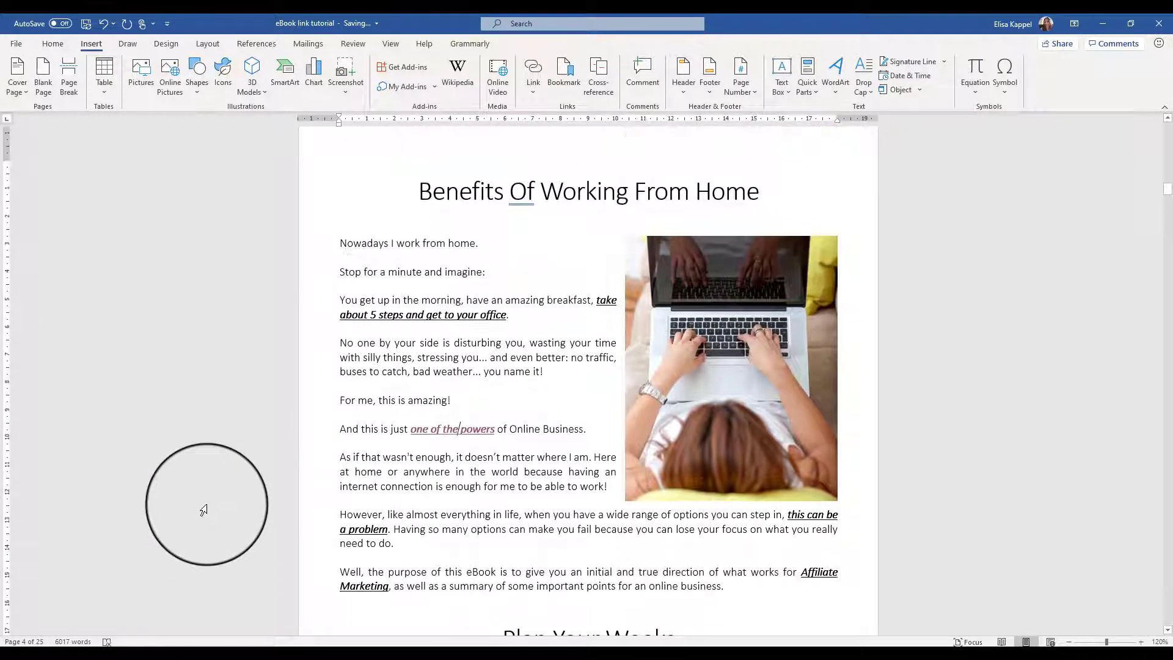
scroll(204, 509, up, 2)
scroll(203, 509, up, 4)
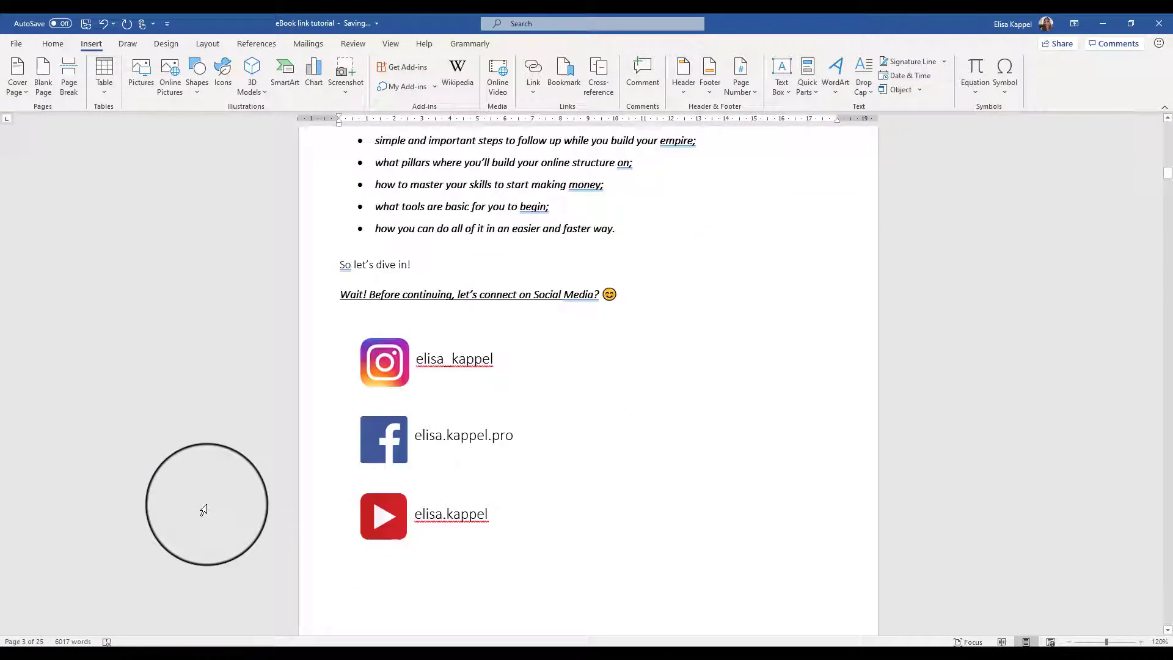